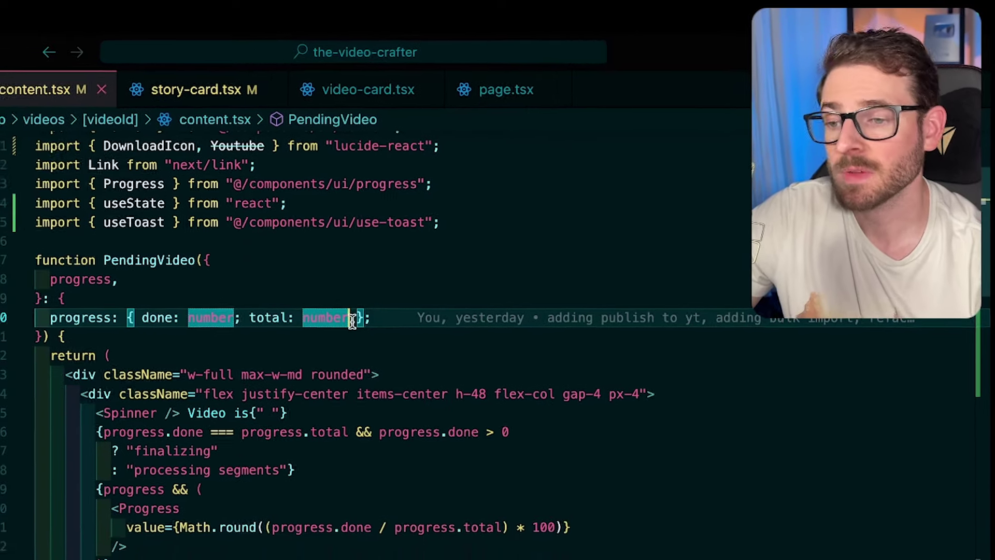
Walk through the PendingVideo component's props and the markup its return block renders in content.tsx.
click(346, 337)
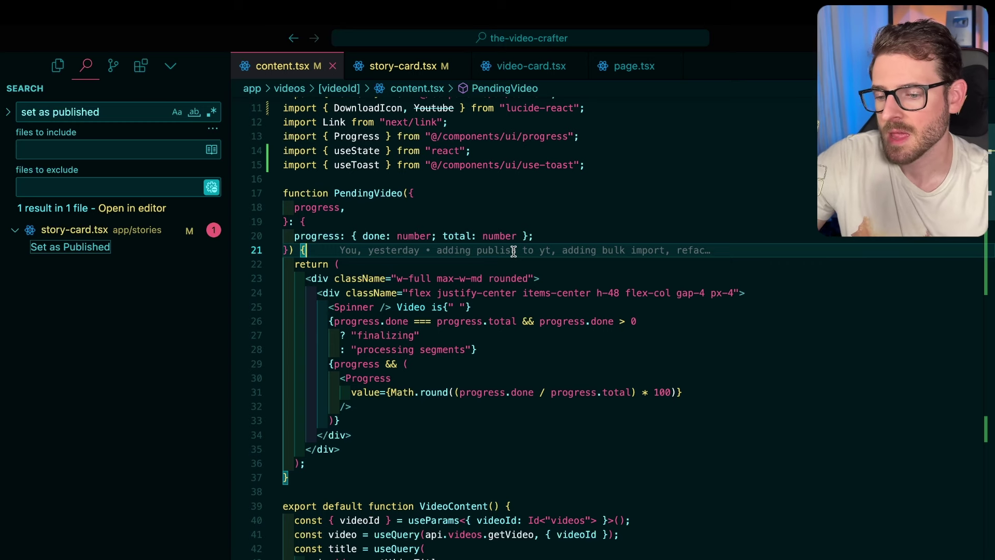
click(506, 279)
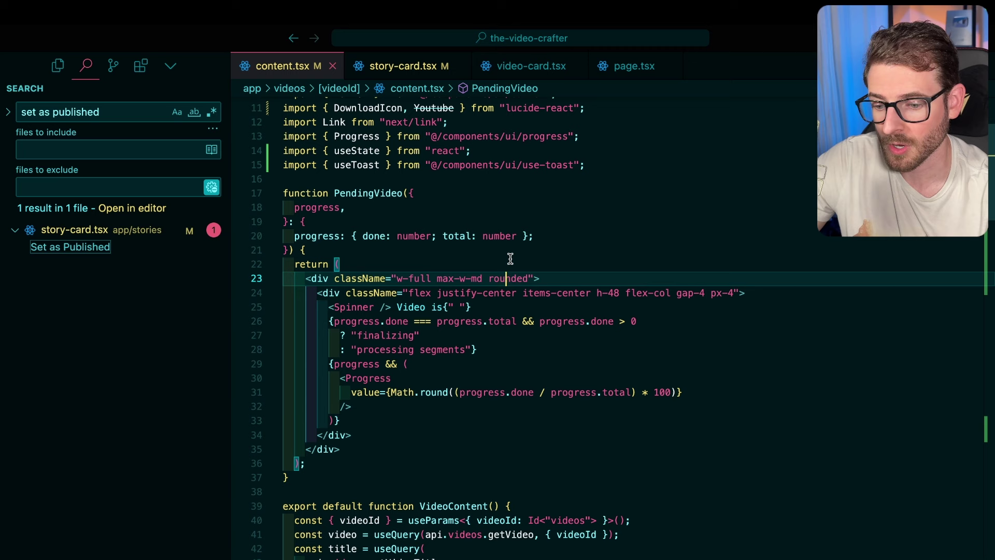
click(511, 259)
scroll(510, 258, down, 3)
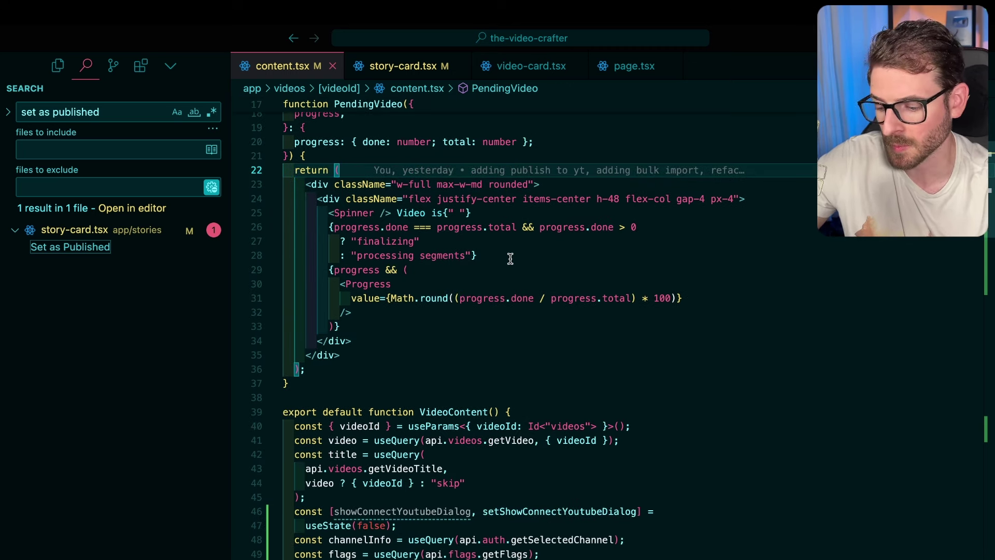
scroll(511, 259, down, 4)
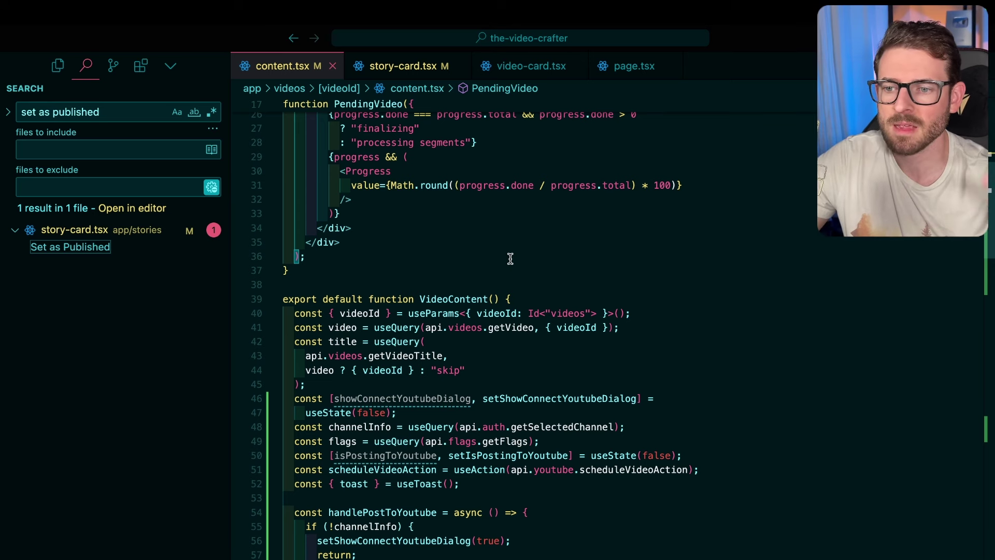
key(ctrl+shift+backslash)
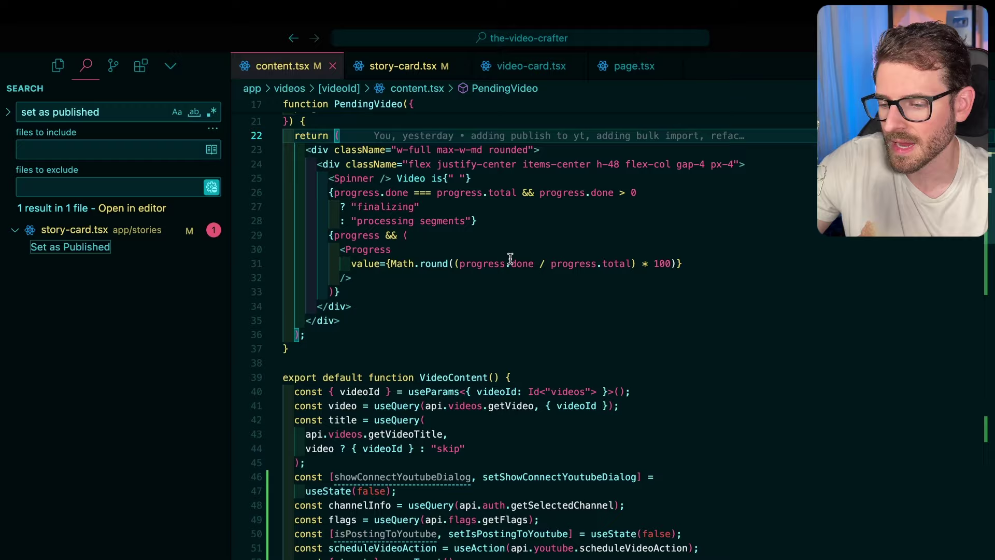
Scroll past handlePostToYoutube to the {flags?.publishToYoutube && ...} Post on Youtube button block.
scroll(510, 258, up, 5)
scroll(510, 258, down, 2)
scroll(511, 258, down, 15)
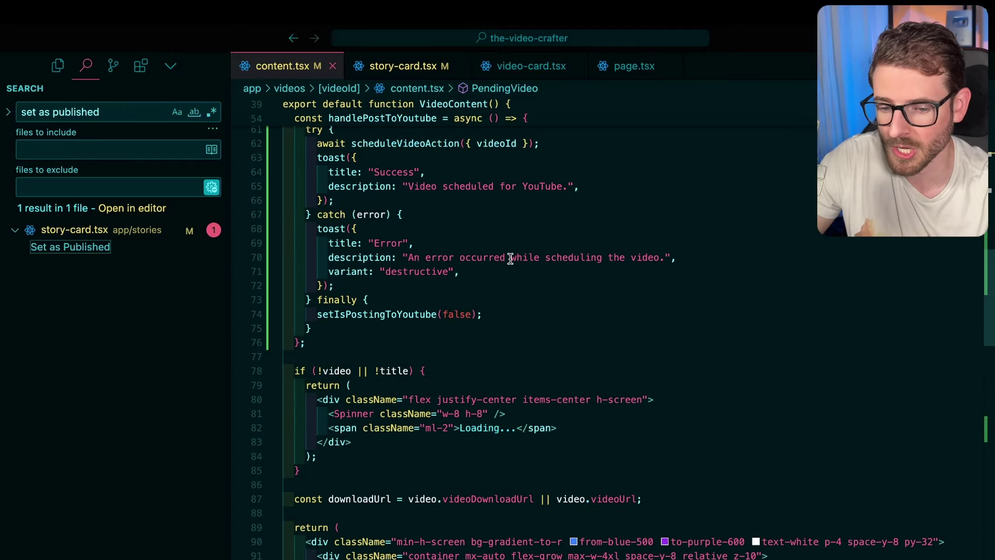
scroll(510, 259, down, 2)
scroll(511, 259, down, 12)
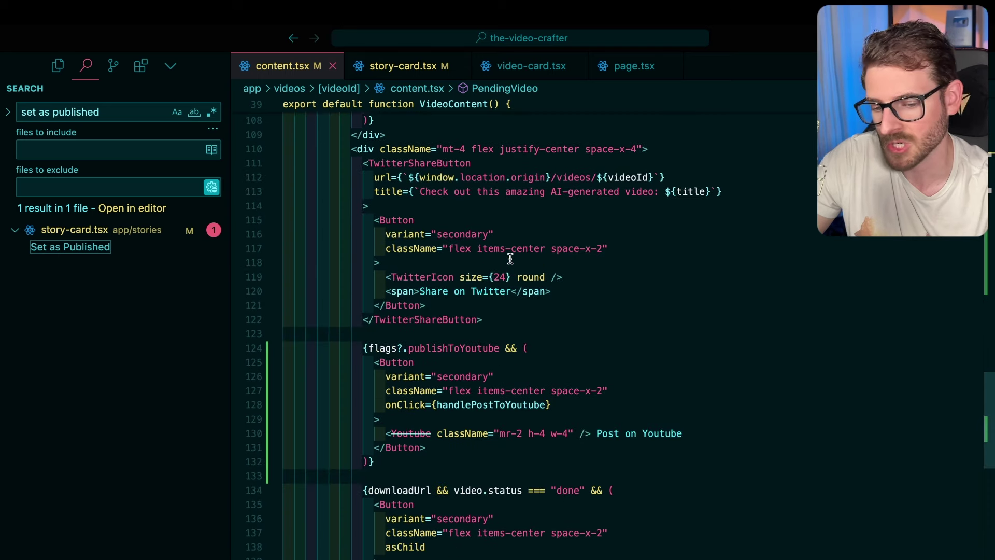
scroll(511, 259, up, 18)
click(389, 288)
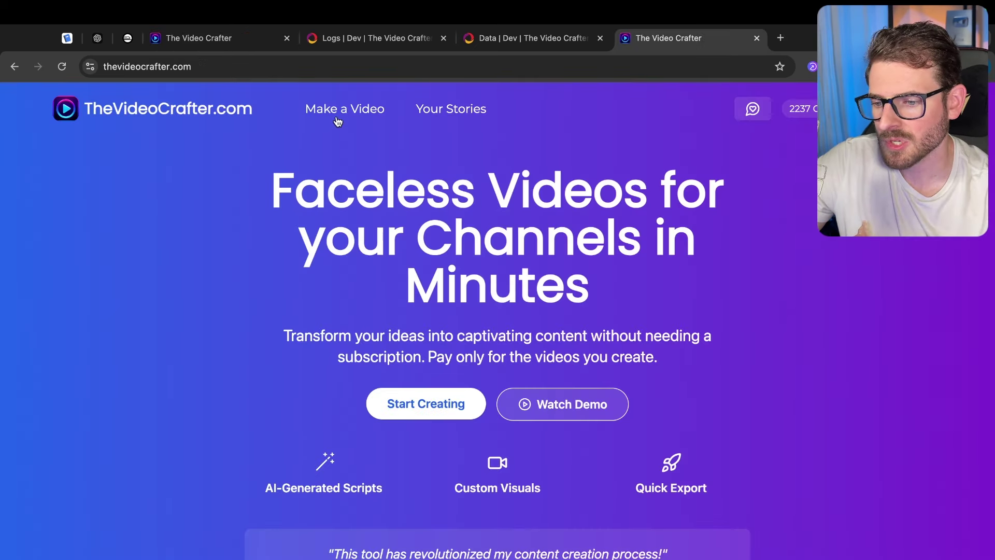
Open the Make a Video page and highlight the greyed Coming Soon Bulk Generate YT Shorts card.
click(338, 112)
scroll(165, 212, down, 2)
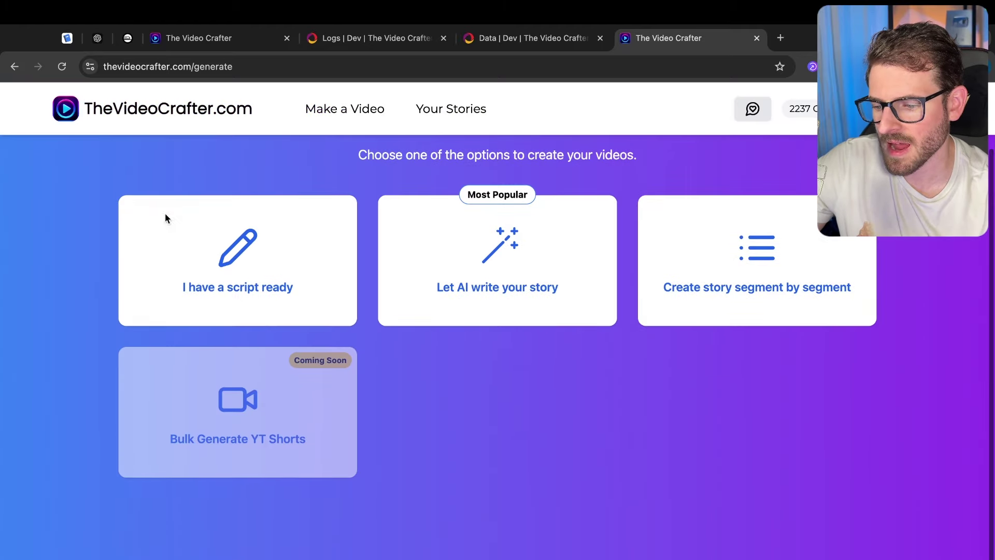
drag(92, 330, 440, 521)
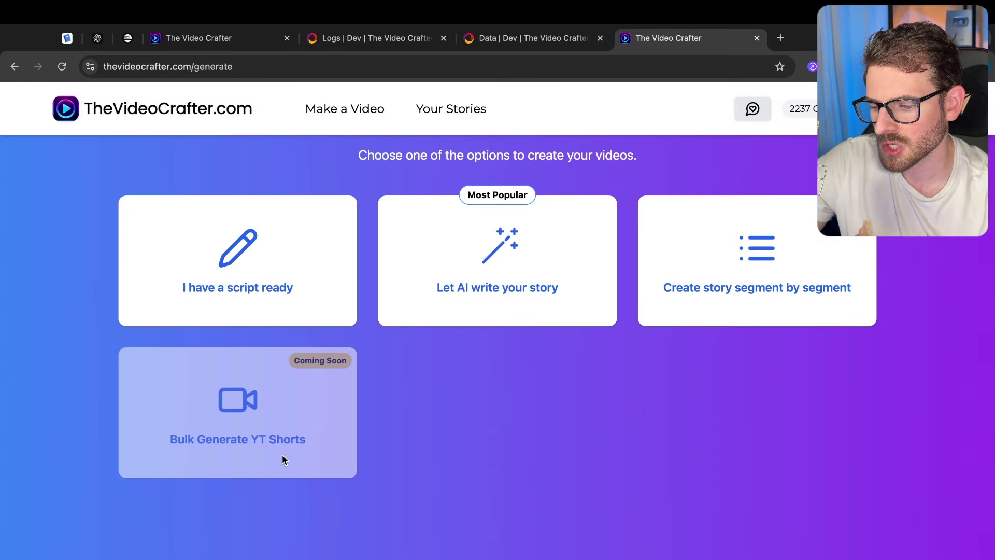
scroll(325, 424, up, 1)
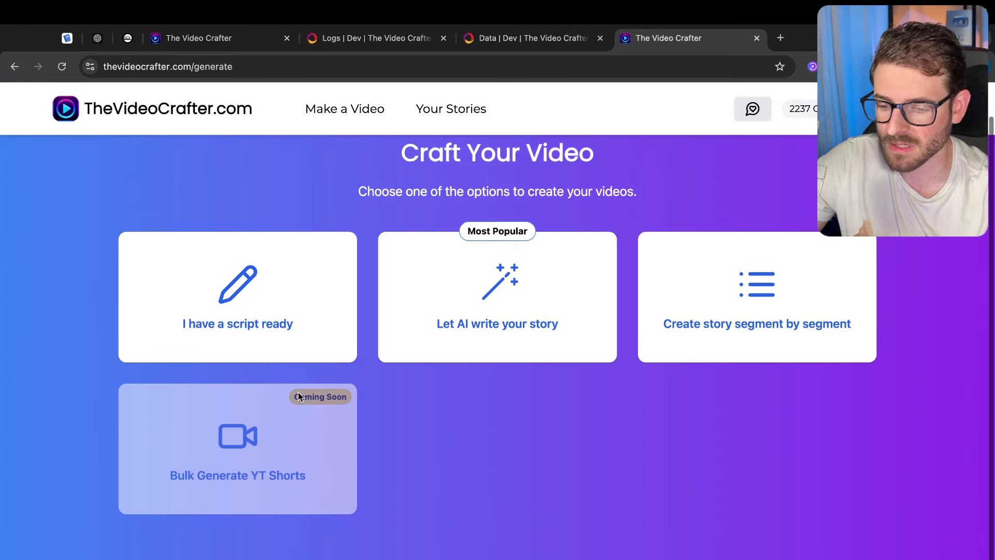
scroll(325, 395, down, 1)
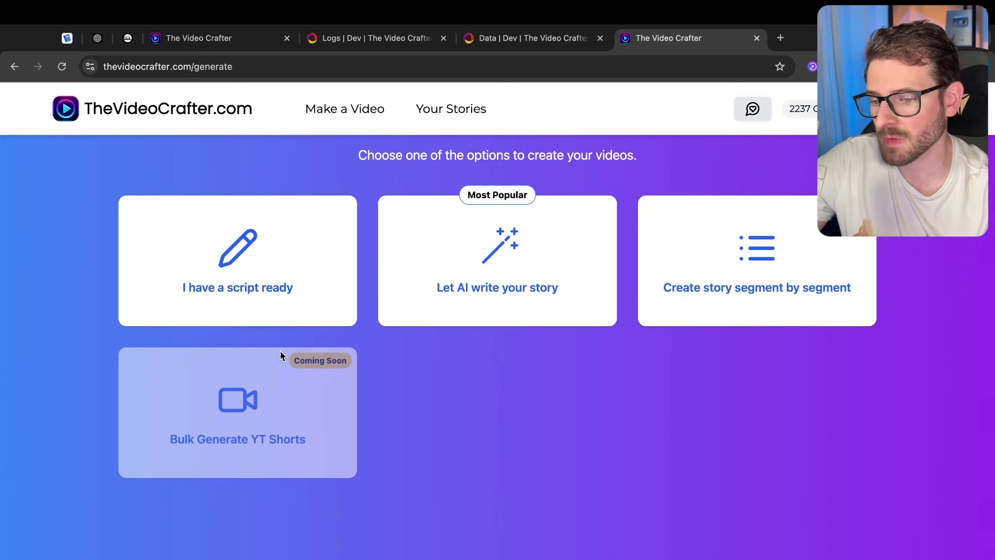
Add the production environment variable FLAG_BULK_GENERATE_YT_SHORTS with value true.
click(503, 39)
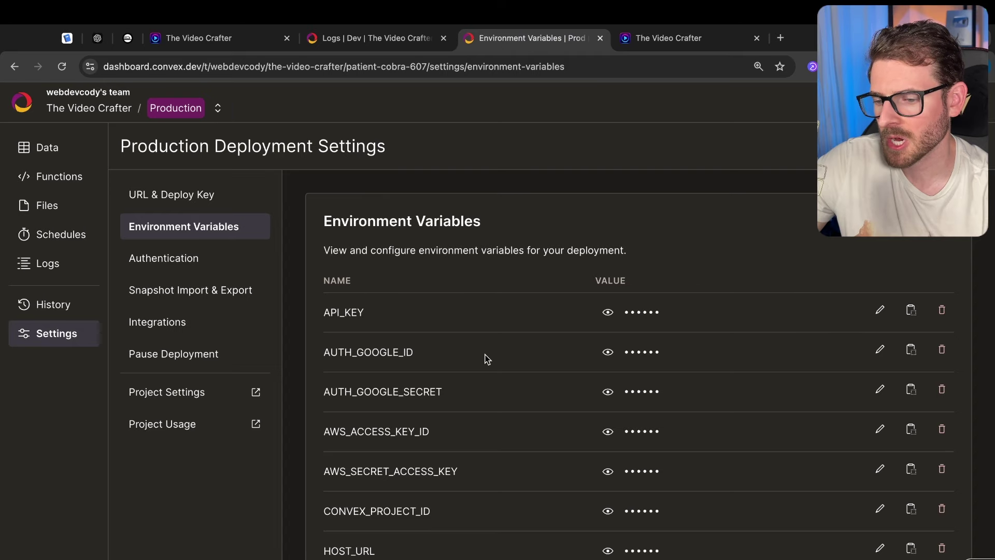
scroll(487, 363, down, 10)
scroll(492, 381, down, 2)
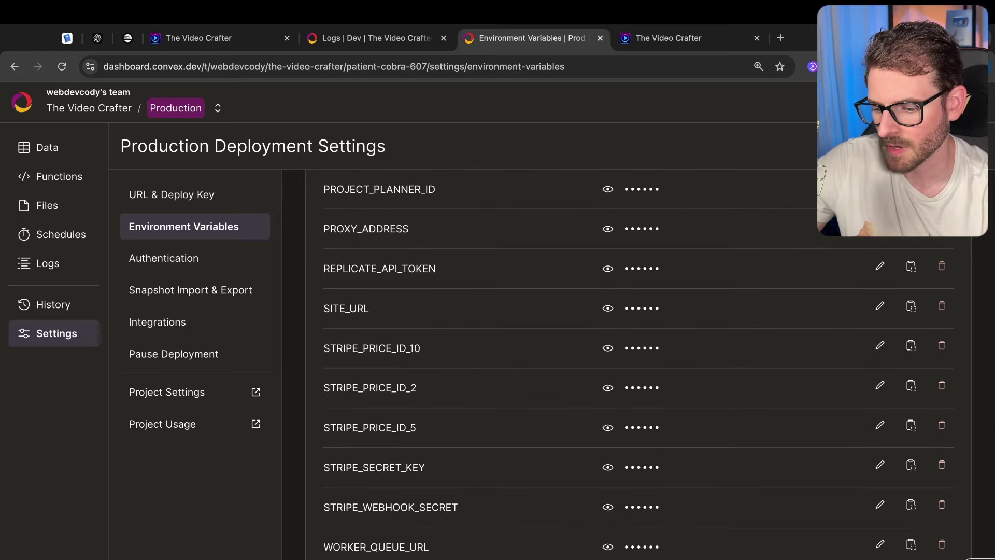
scroll(398, 481, down, 2)
click(363, 513)
text(FLAG_BULK_GENERATE_YT_SHORTS)
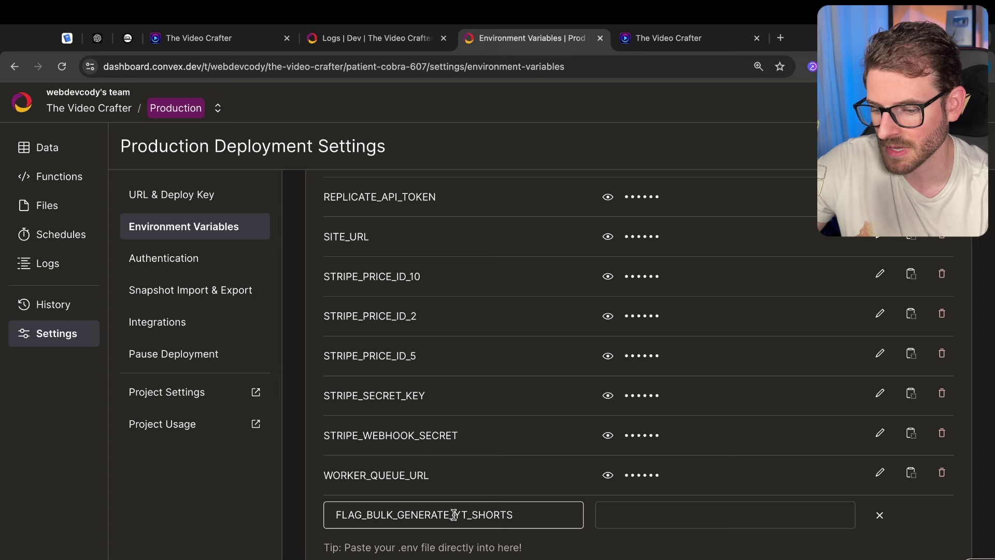
click(637, 517)
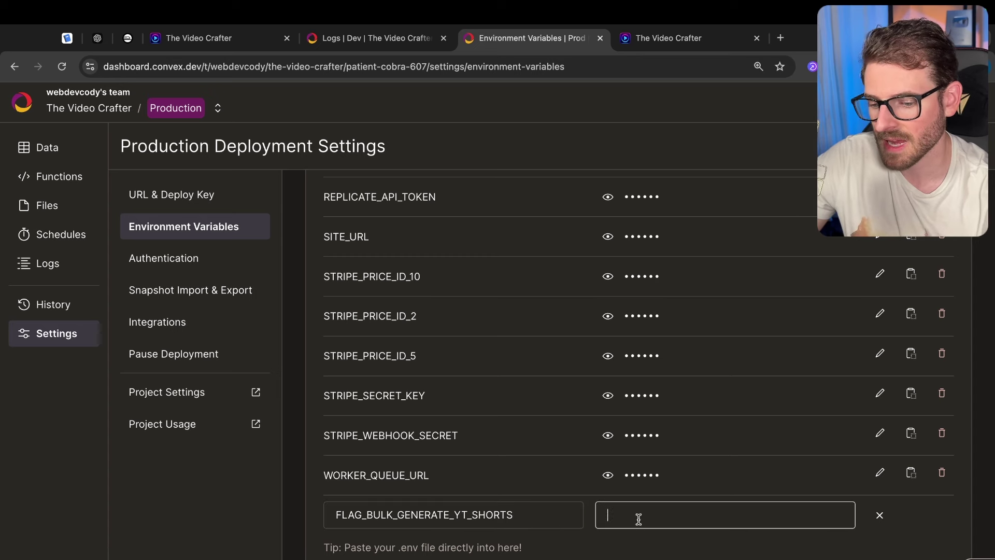
text(true)
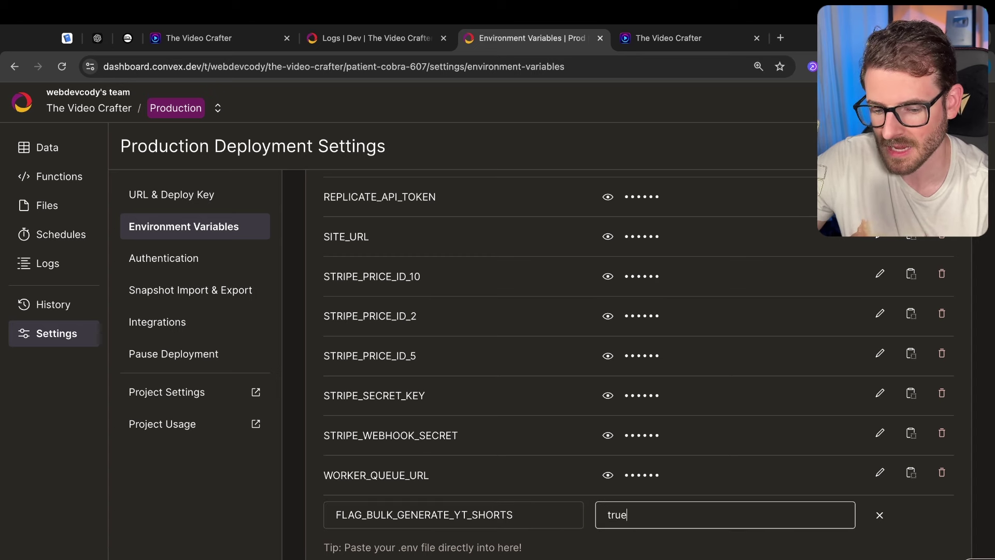
key(ctrl+Tab)
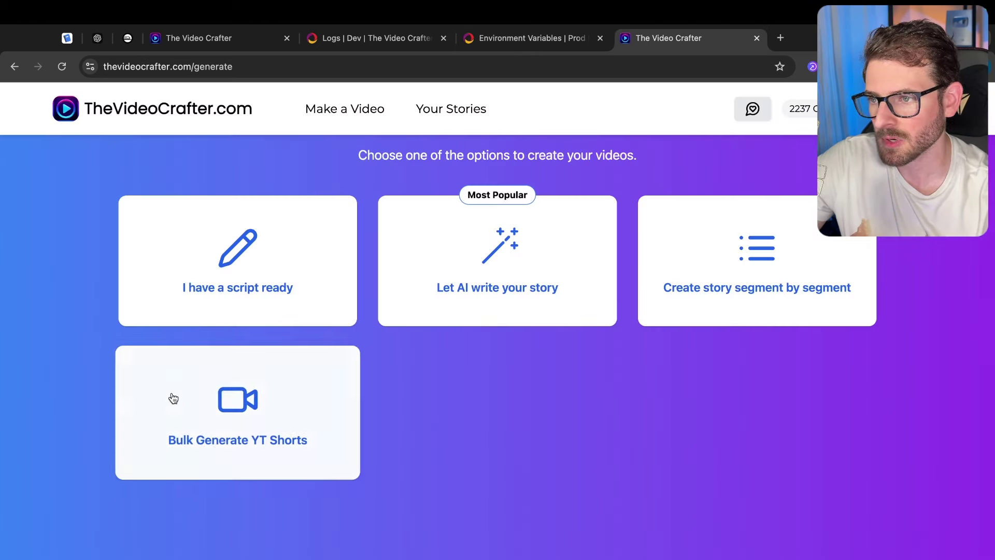
Confirm the Bulk Generate YT Shorts card opens its titles form, then go back to the environment variables.
click(206, 399)
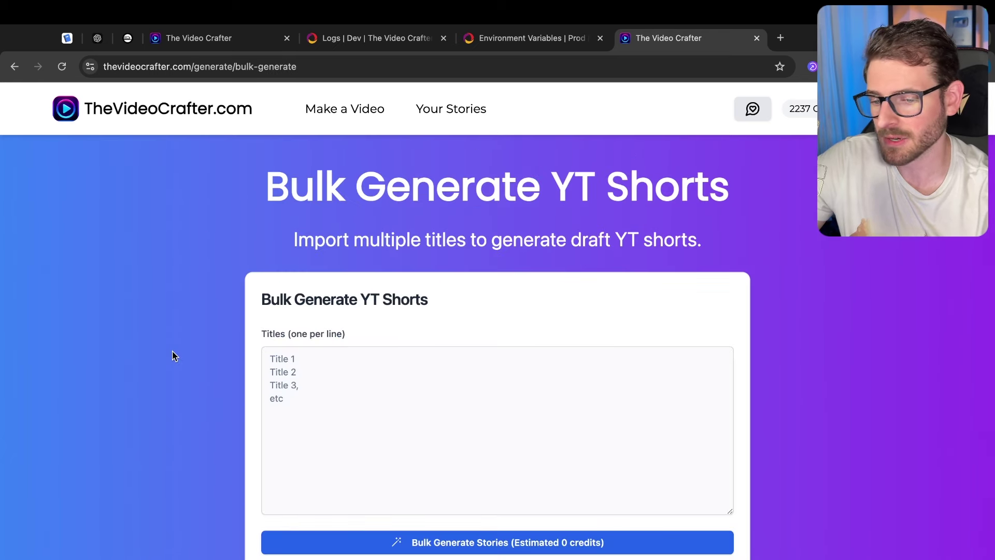
scroll(251, 246, left, 5)
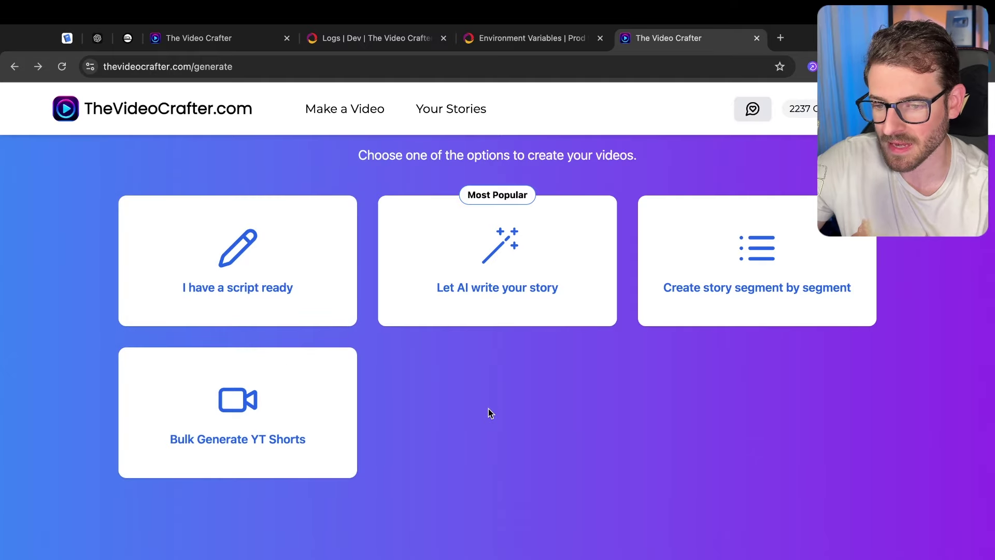
key(ctrl+shift+Tab)
Search the variables for "flag" and delete FLAG_BULK_GENERATE_YT_SHORTS.
key(super+f)
text(f)
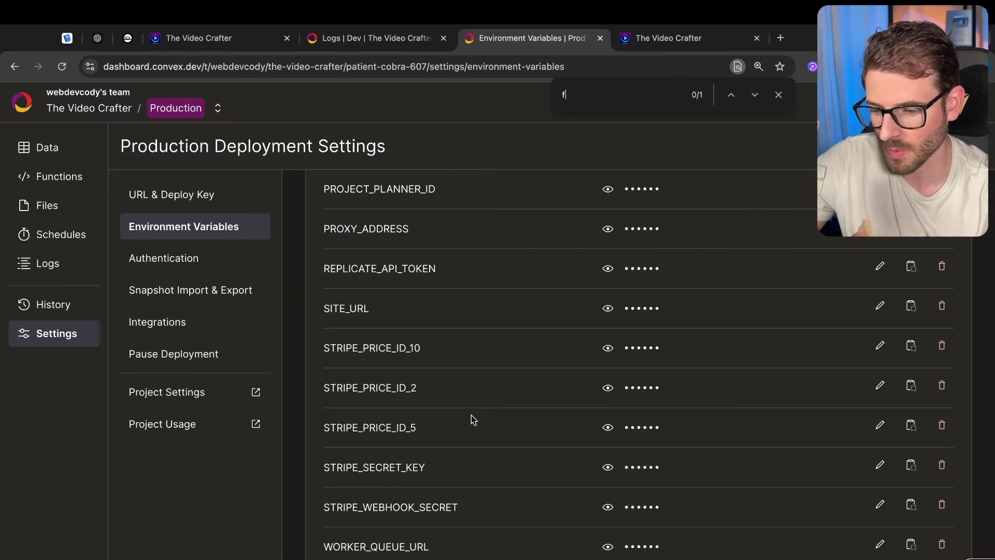
text(lag)
key(Escape)
click(942, 408)
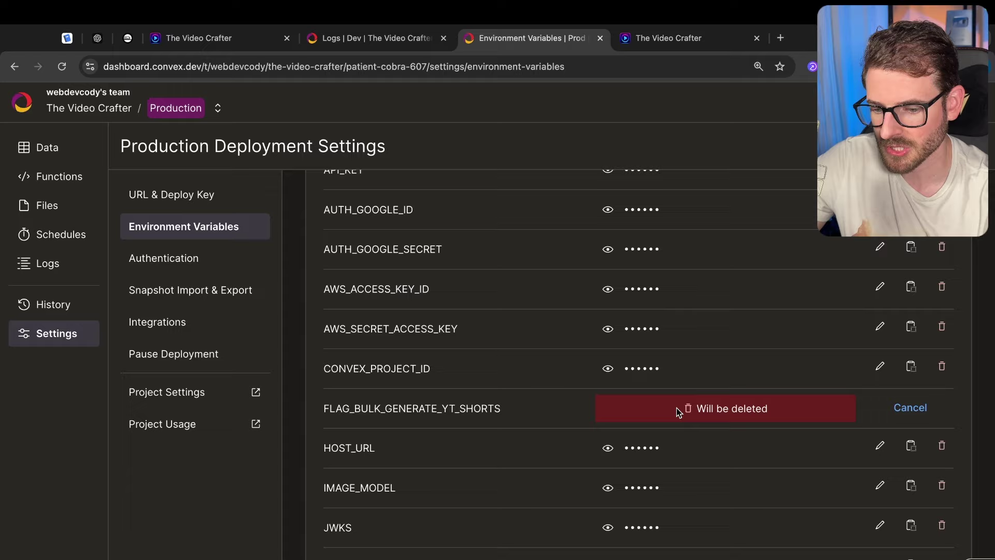
key(ctrl+Tab)
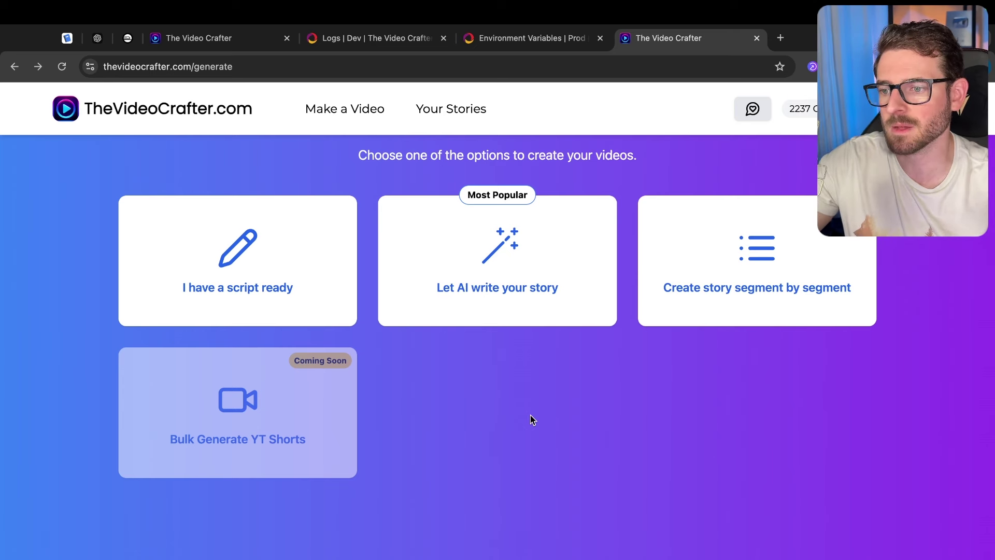
On the localhost dev site, open The Road to Emmaus video page from Your Stories.
click(521, 46)
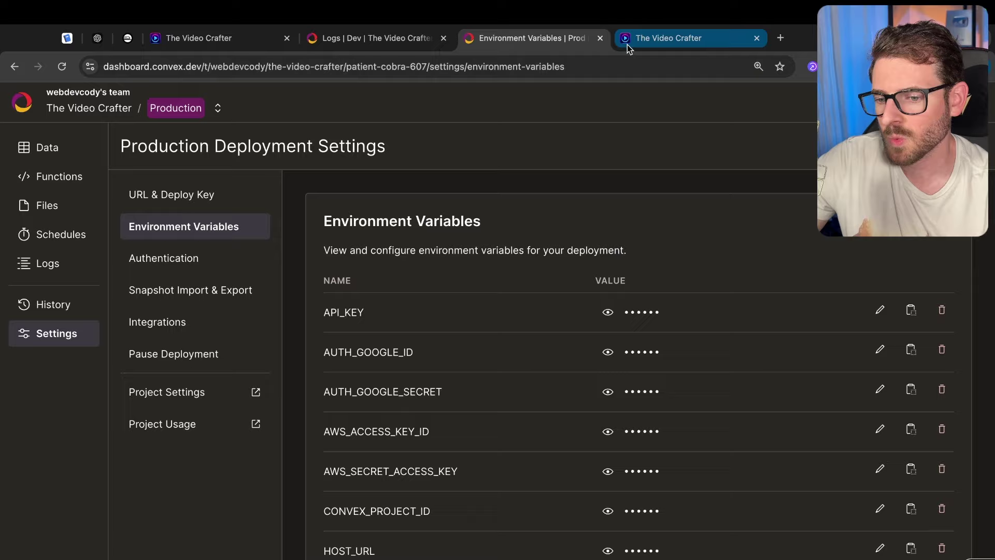
click(666, 42)
scroll(418, 155, up, 3)
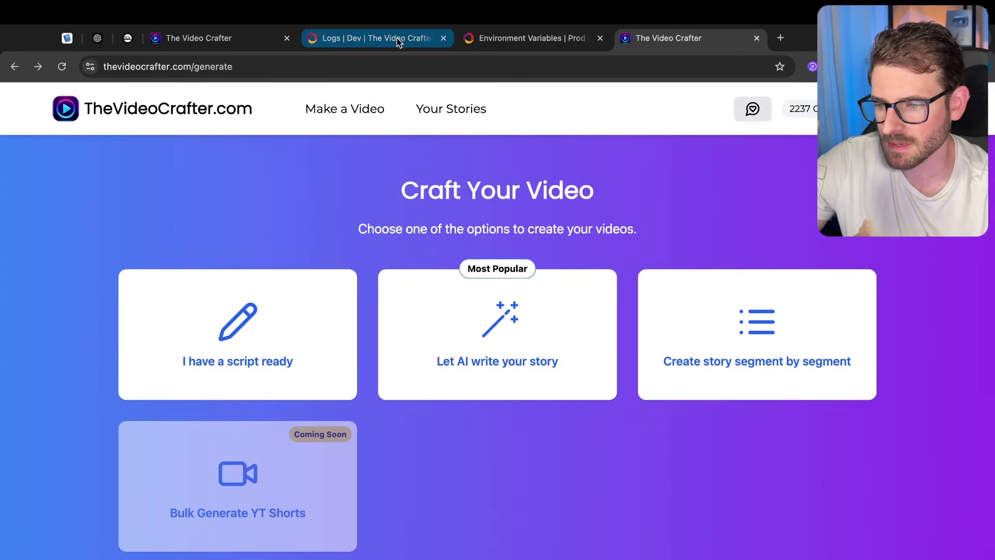
click(243, 39)
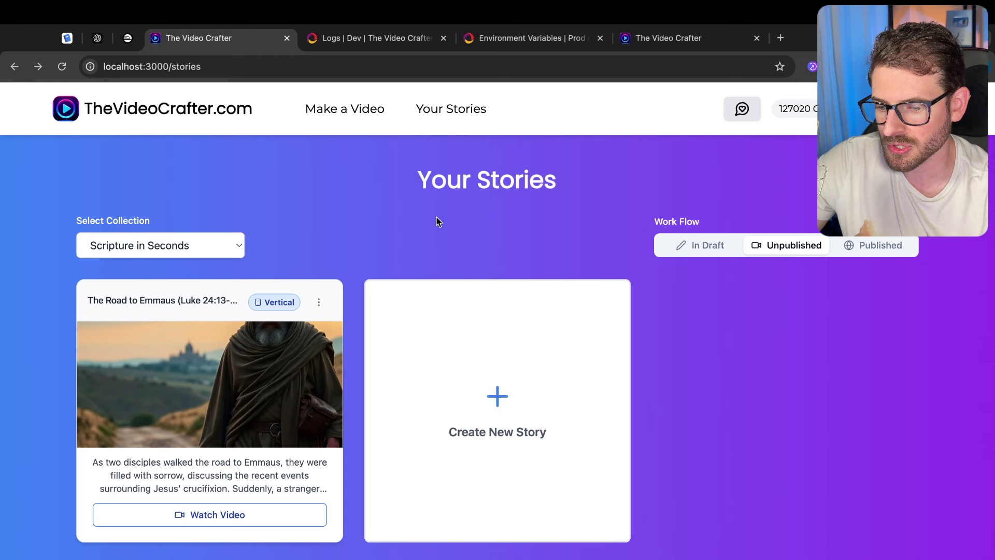
click(233, 513)
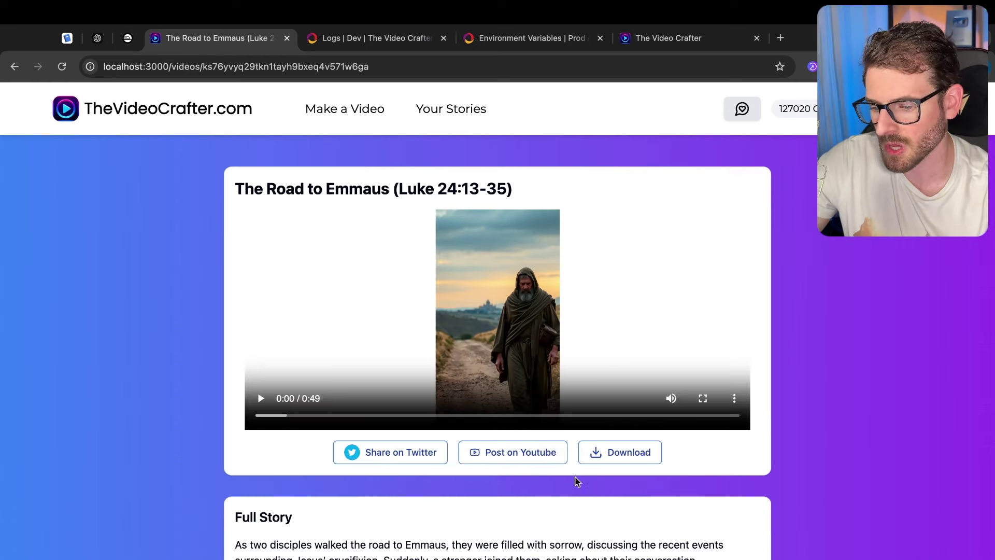
Switch the Convex dashboard to the personal dev deployment.
mouse_move(498, 17)
click(505, 38)
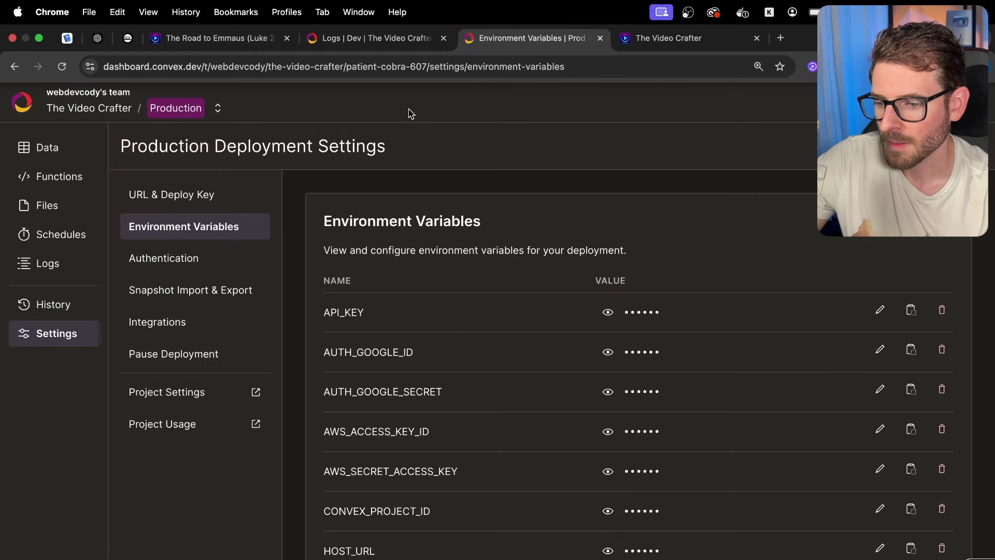
click(212, 108)
click(332, 276)
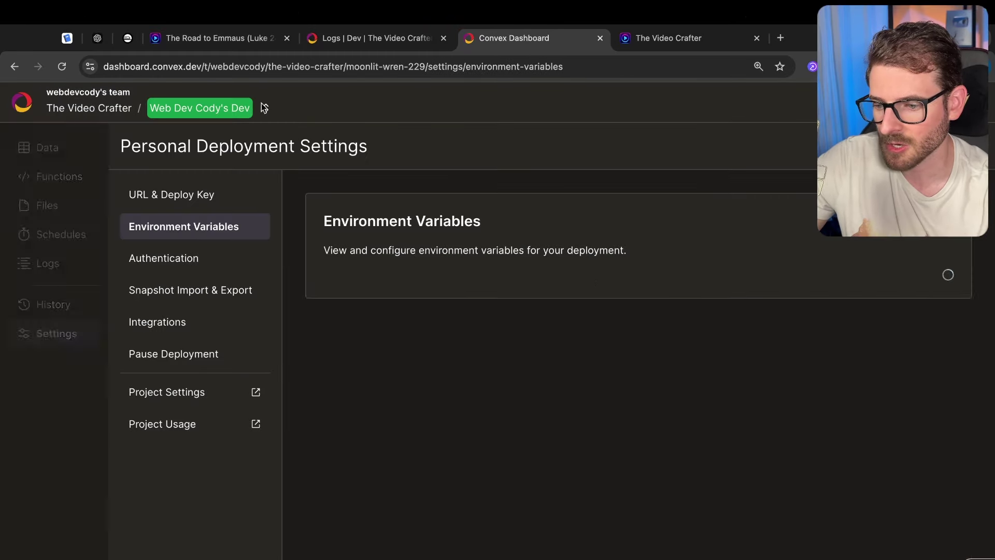
Change the FLAG_PUBLISH_TO_YOUTUBE environment variable from true to false and save it.
key(super+f)
text(flag)
key(Escape)
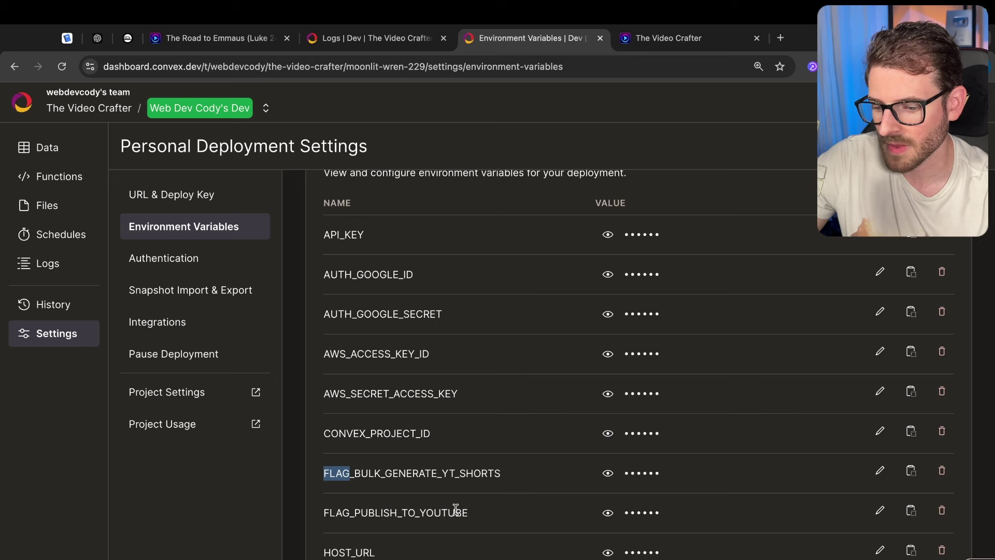
click(342, 513)
click(880, 510)
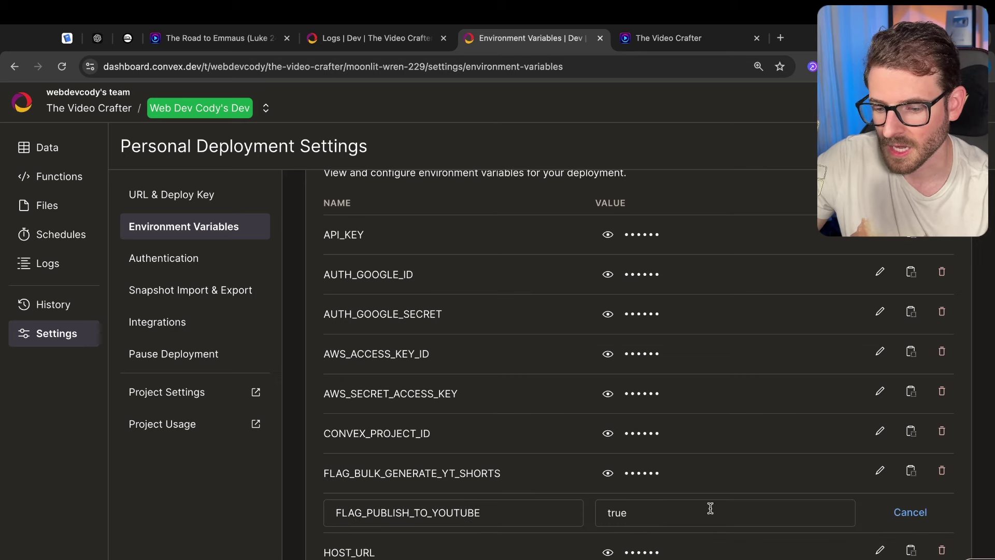
key(super+a)
text(false)
scroll(717, 502, down, 6)
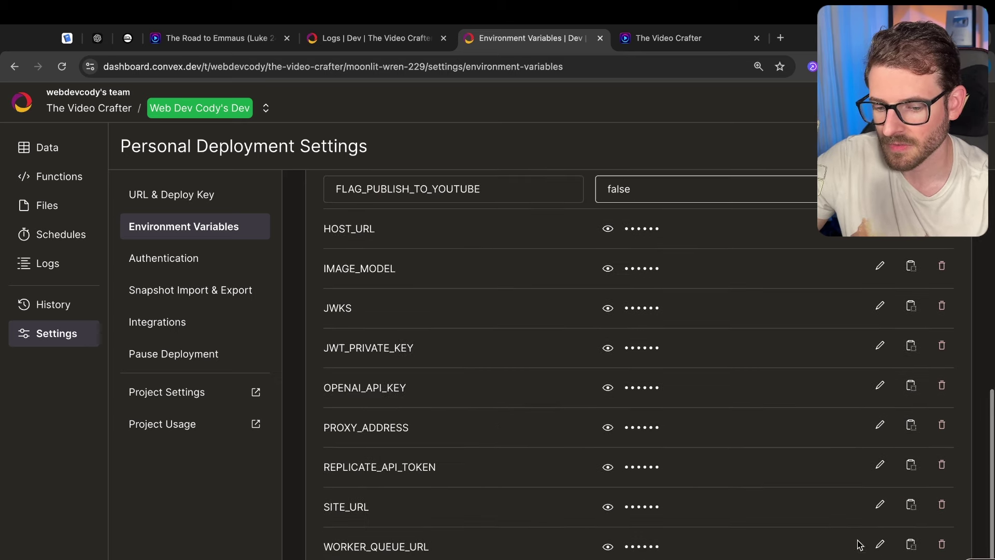
key(Return)
key(ctrl+shift+Tab)
key(ctrl+shift+Tab)
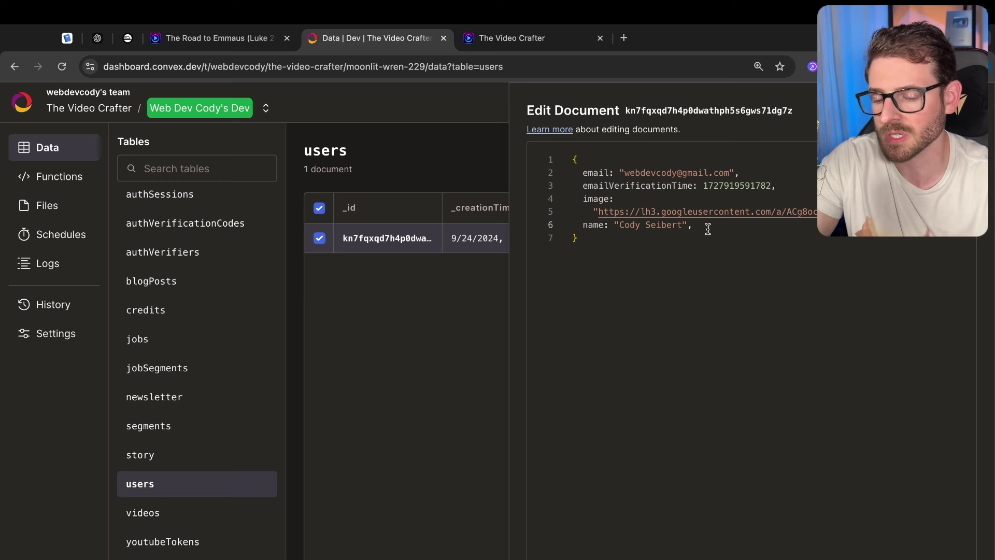
Add a role: "tester" line after the name field in the user document.
key(Return)
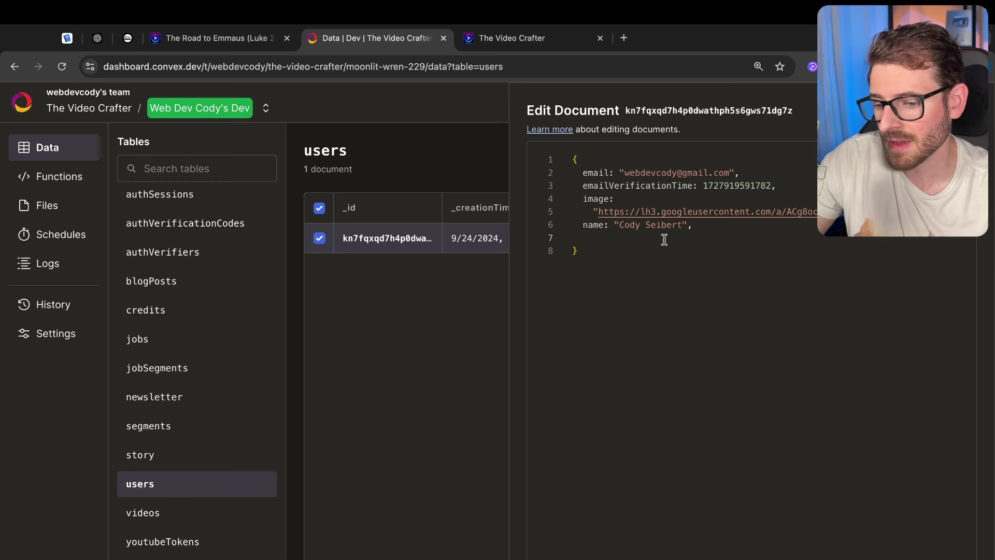
text(role:)
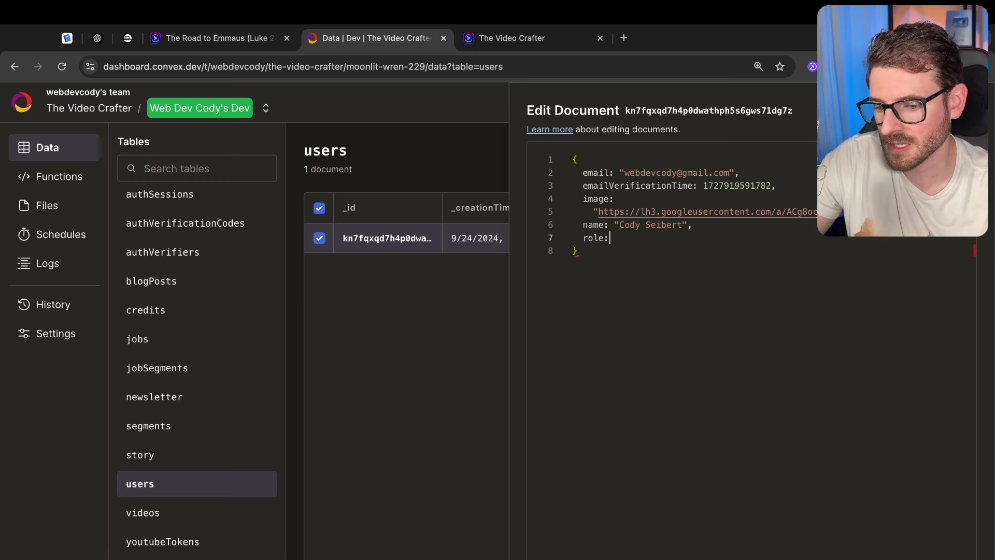
text( "tester)
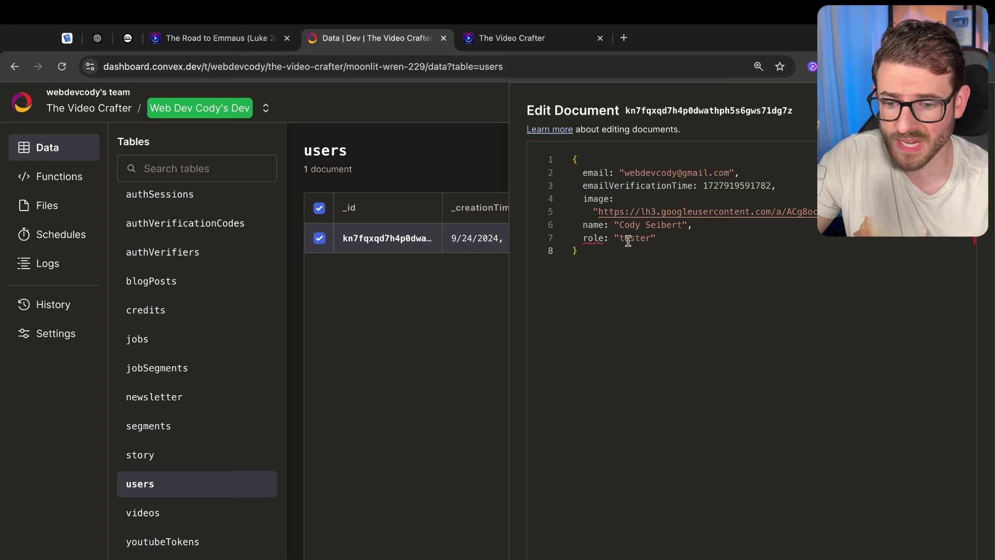
key(Down)
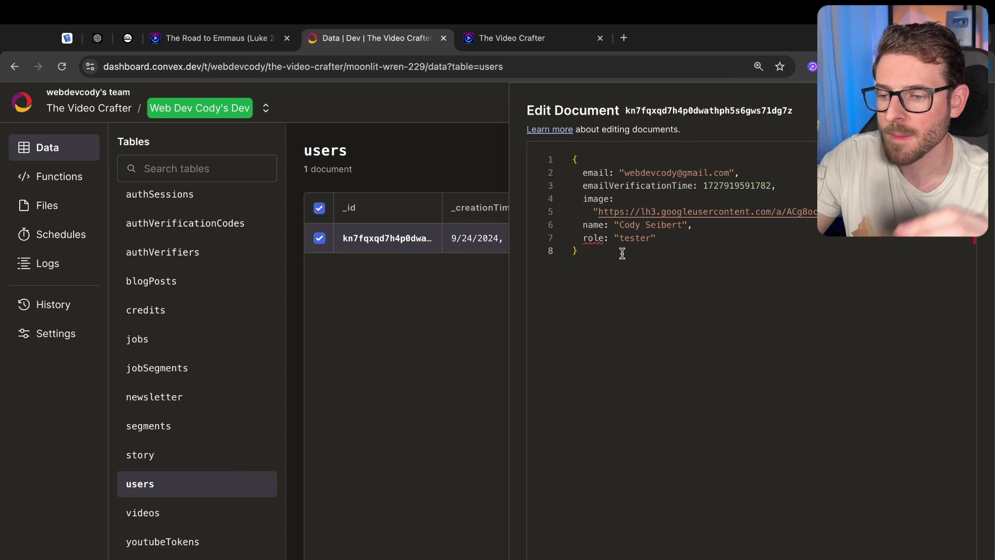
click(507, 40)
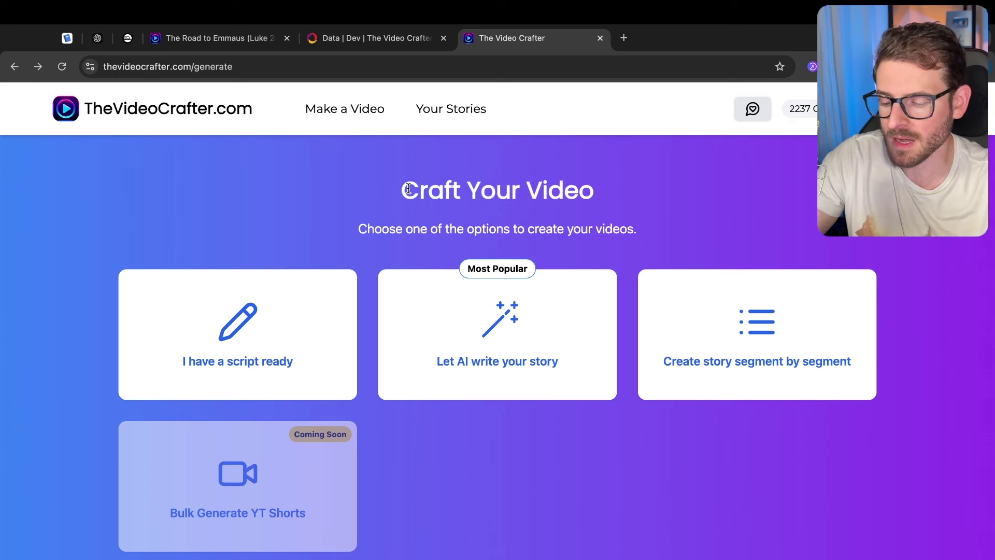
Delete the role: "tester" line and close the user document editor without saving.
key(ctrl+shift+Tab)
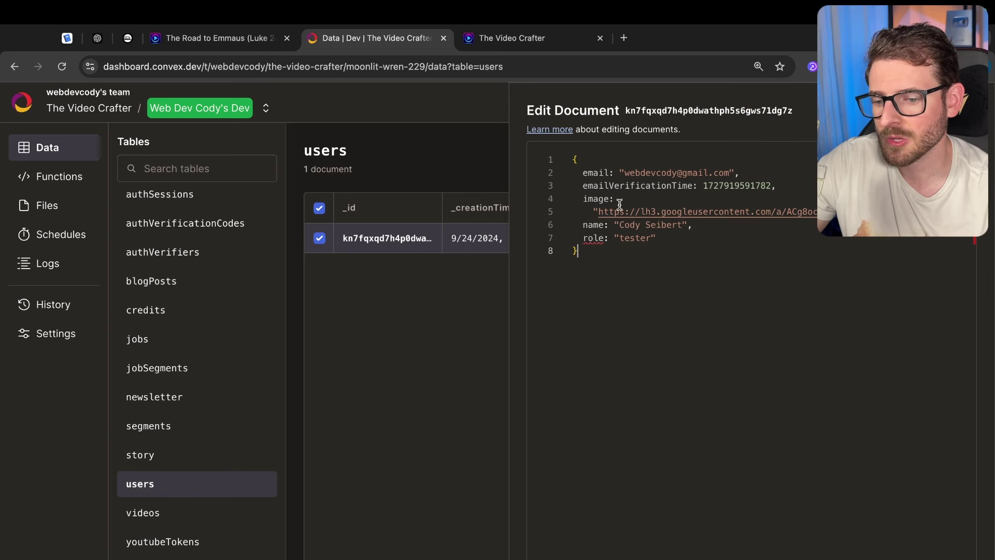
click(714, 226)
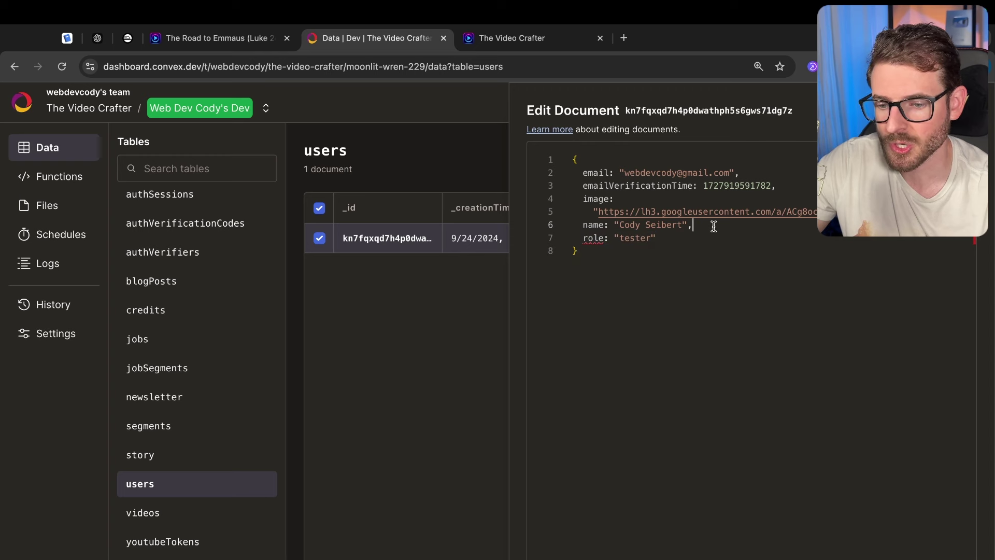
key(shift+Down)
key(BackSpace)
key(Down)
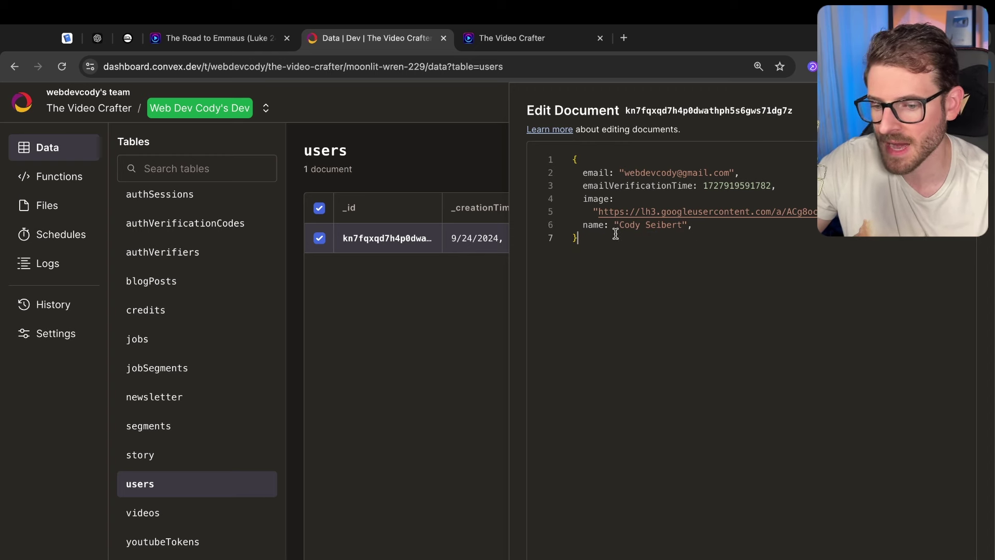
click(717, 227)
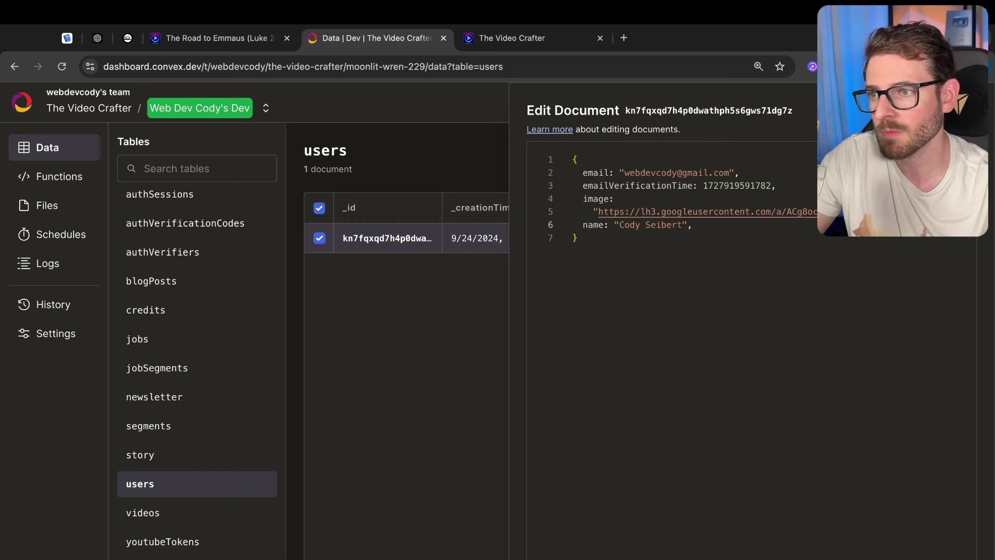
key(Escape)
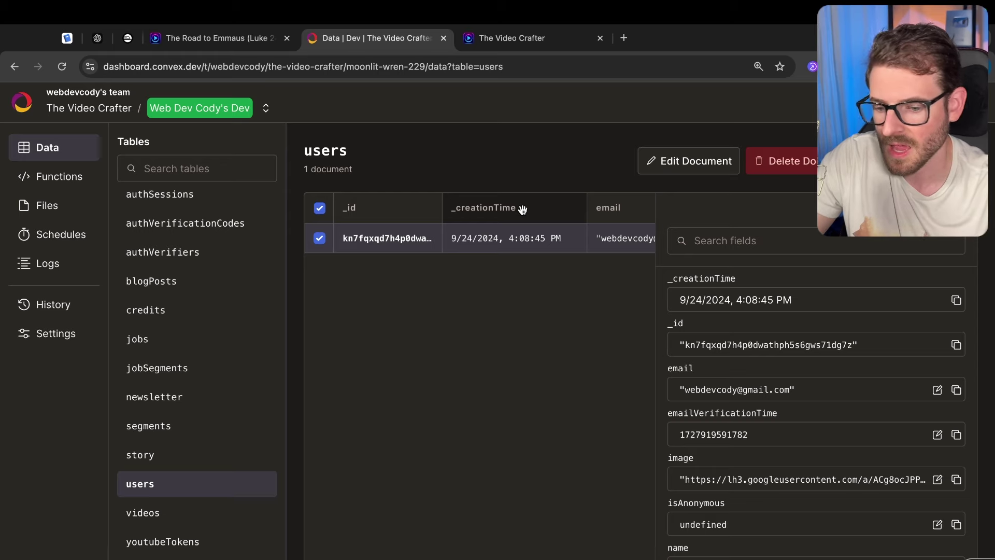
Return to content.tsx in VS Code and undo the stray "f" typed in VideoContent.
key(super+Tab)
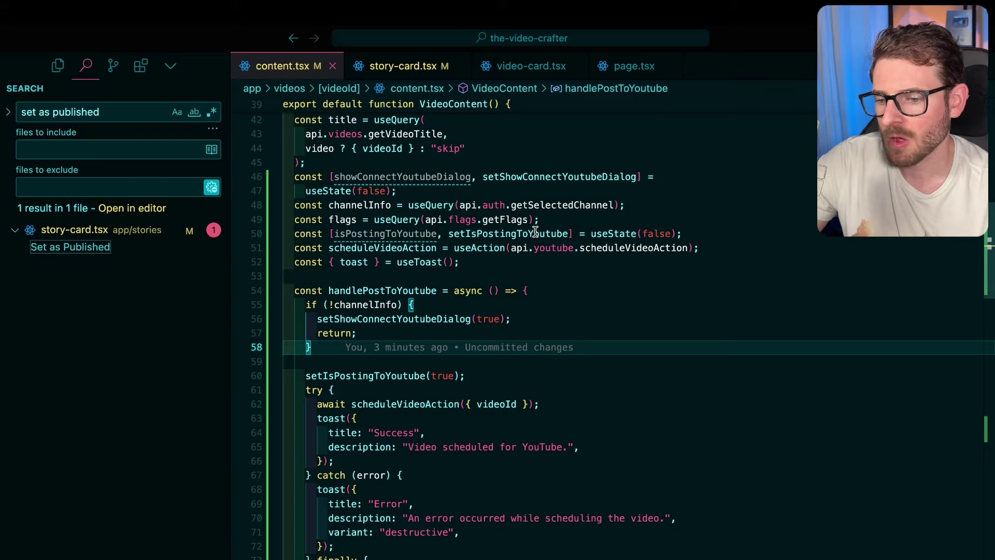
scroll(503, 201, up, 2)
scroll(503, 201, down, 2)
scroll(503, 202, up, 2)
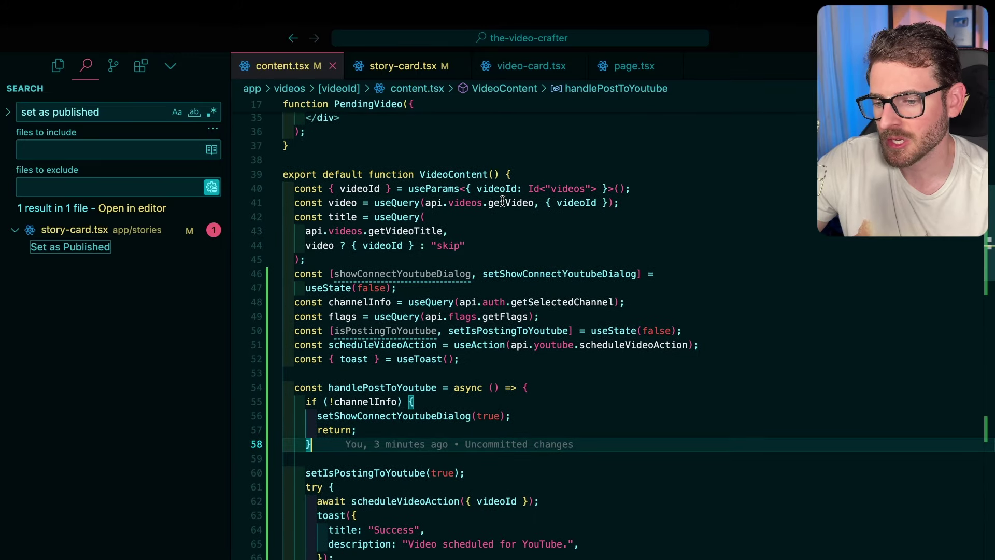
text(f)
click(455, 177)
key(ctrl+z)
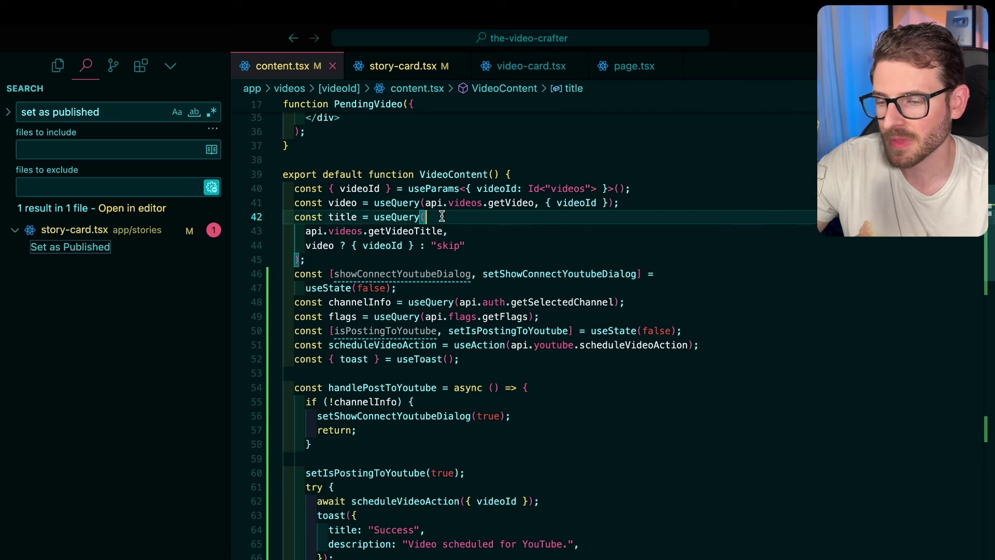
scroll(444, 264, down, 3)
Walk through handlePostToYoutube, highlighting setShowConnectYoutubeDialog uses and its scheduling lines.
click(444, 268)
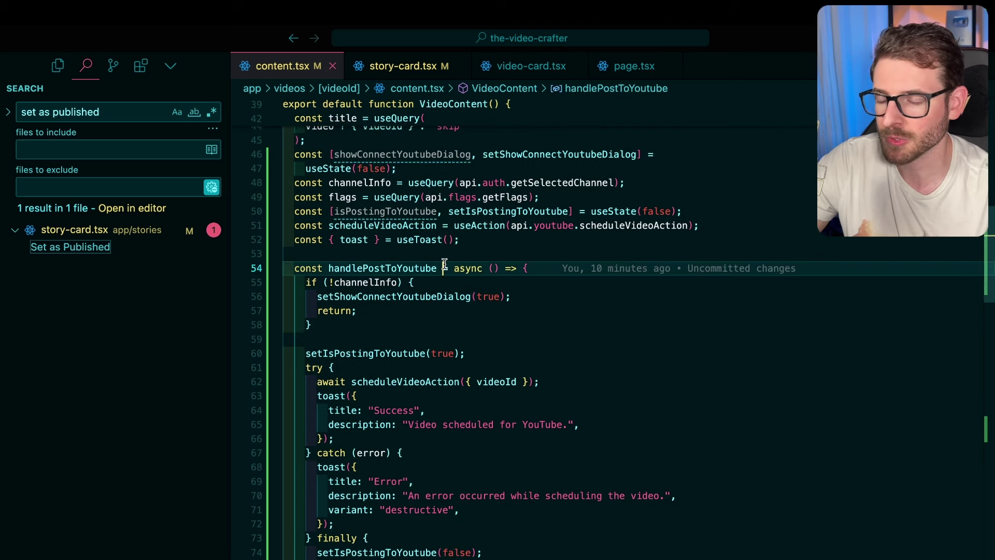
click(433, 296)
scroll(433, 300, down, 3)
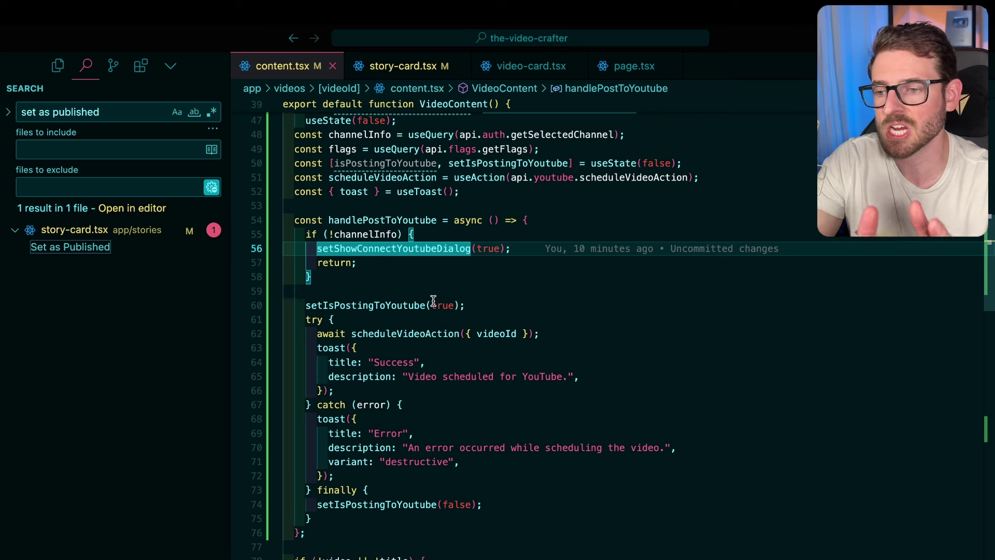
scroll(409, 285, down, 2)
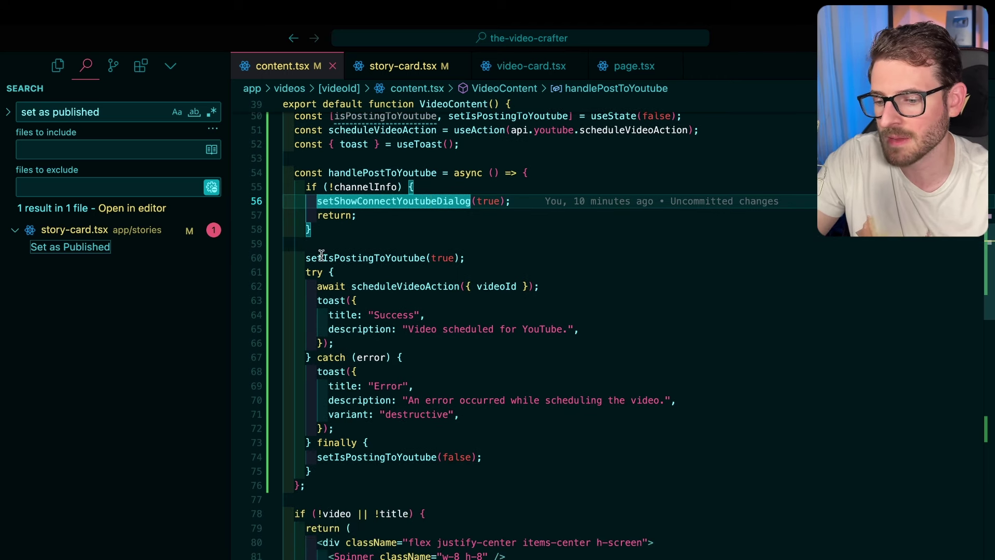
click(446, 246)
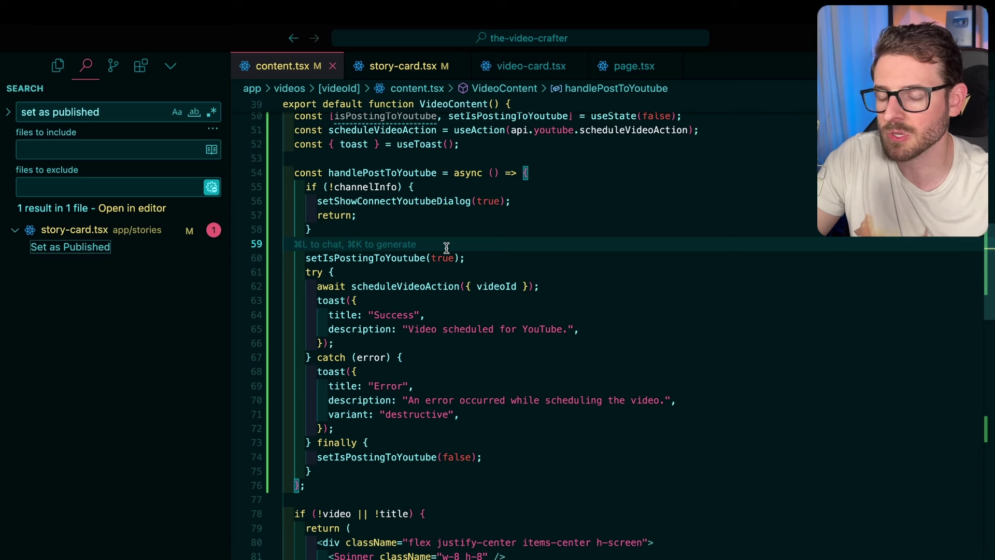
click(511, 230)
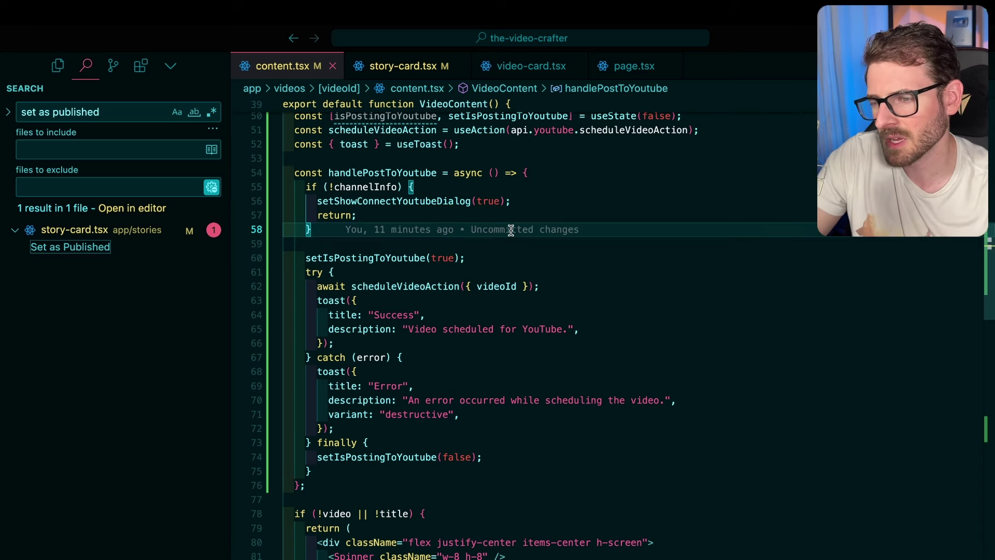
scroll(511, 230, down, 3)
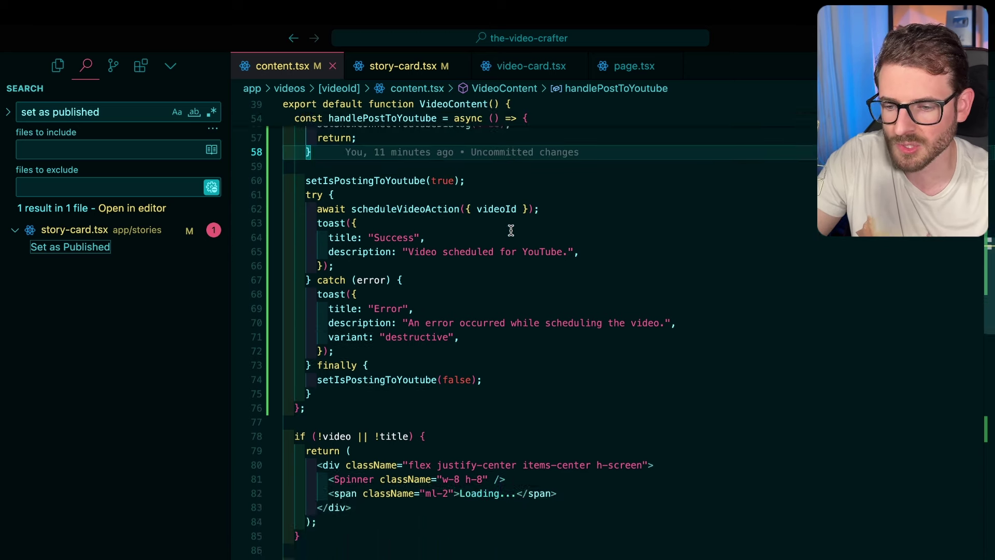
scroll(511, 230, up, 8)
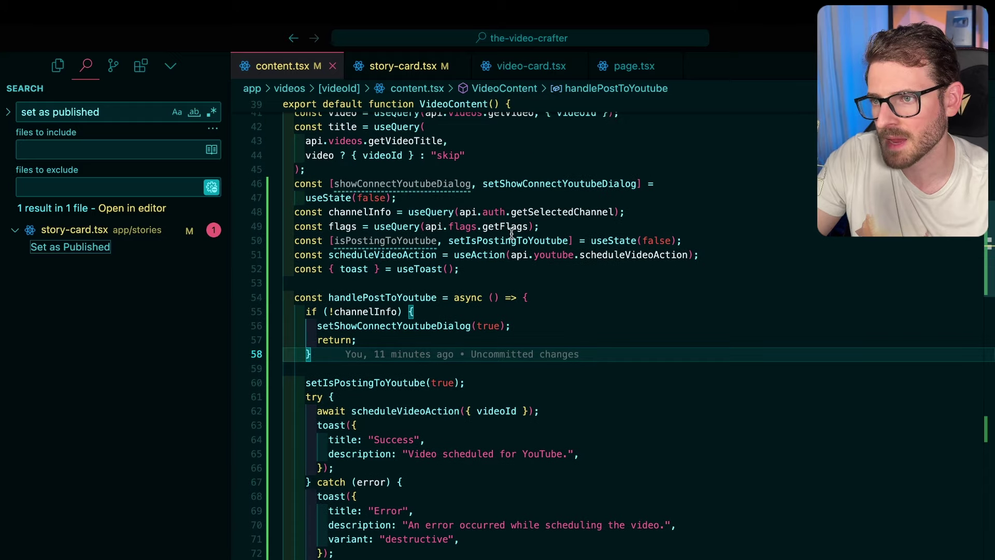
Review the useAction documentation and the VideoContent useQuery calls around lines 41–48.
mouse_move(509, 261)
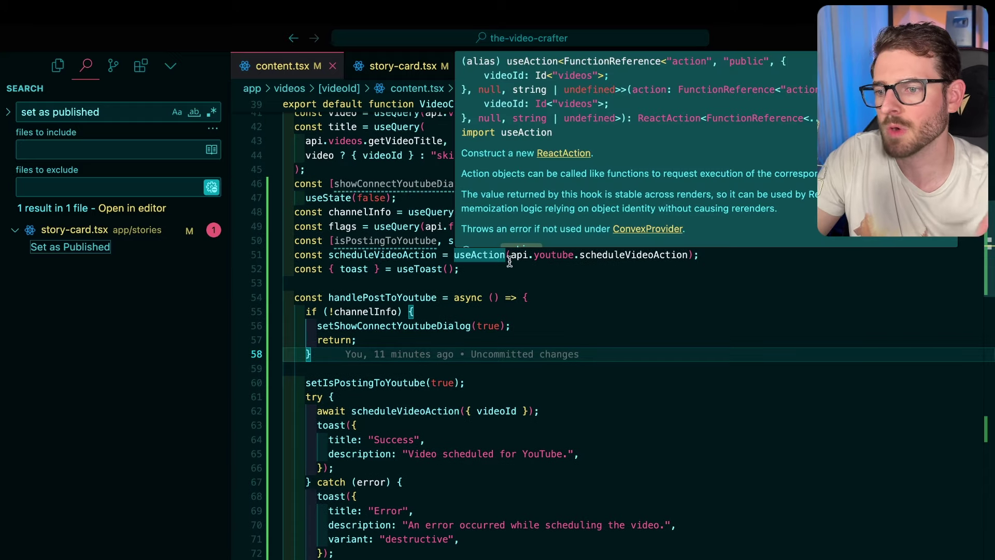
click(511, 270)
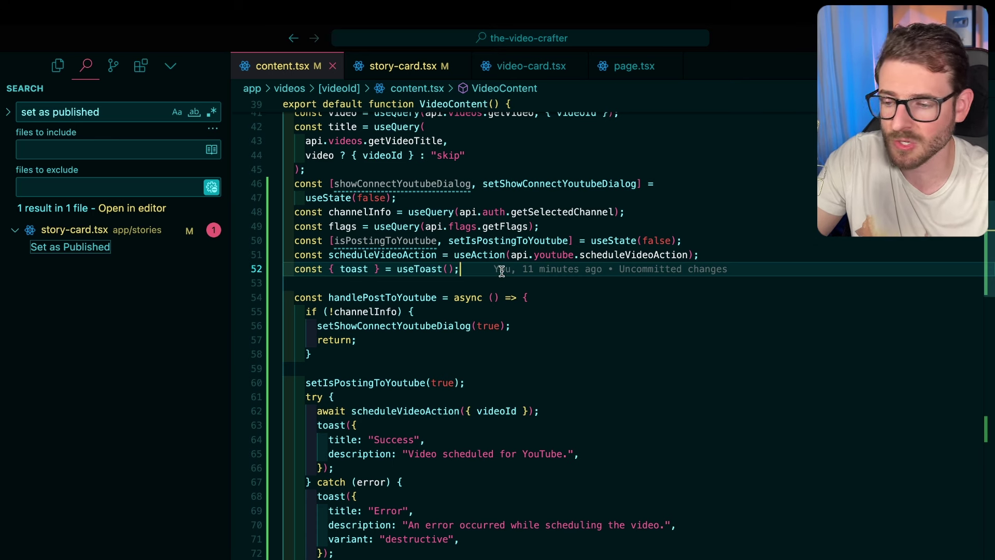
scroll(337, 207, up, 2)
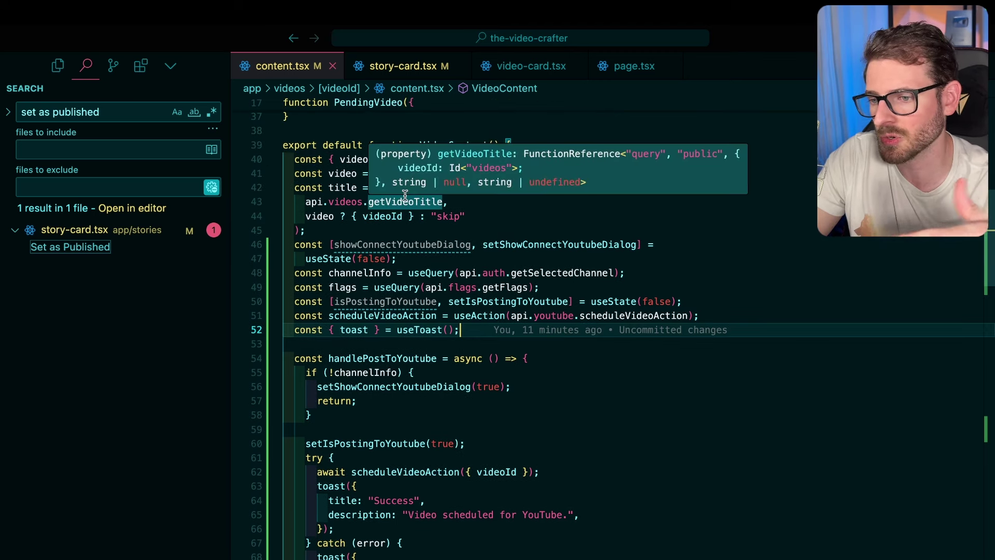
click(415, 279)
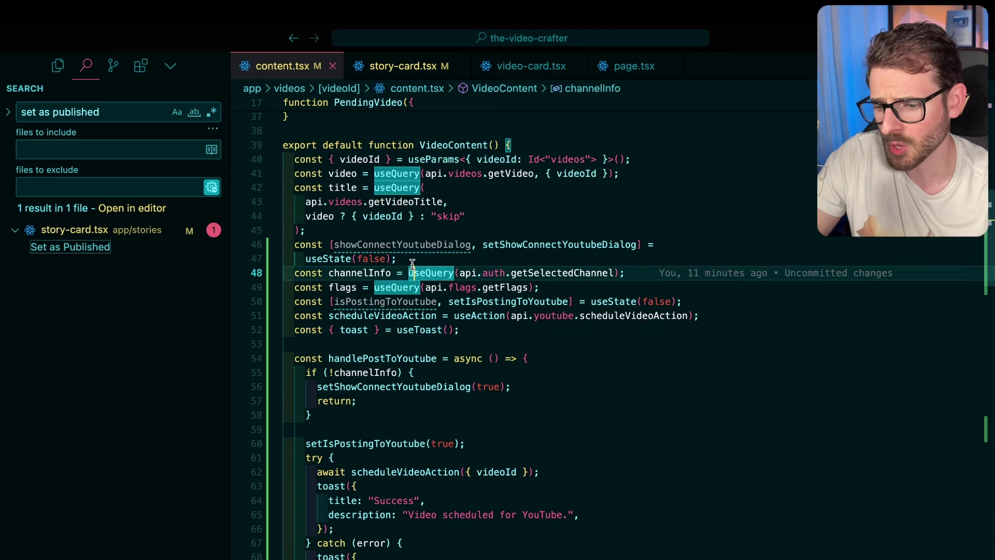
scroll(419, 290, up, 3)
click(423, 311)
Inspect the PendingVideo function and file imports, then return to The Video Crafter site.
scroll(433, 349, up, 8)
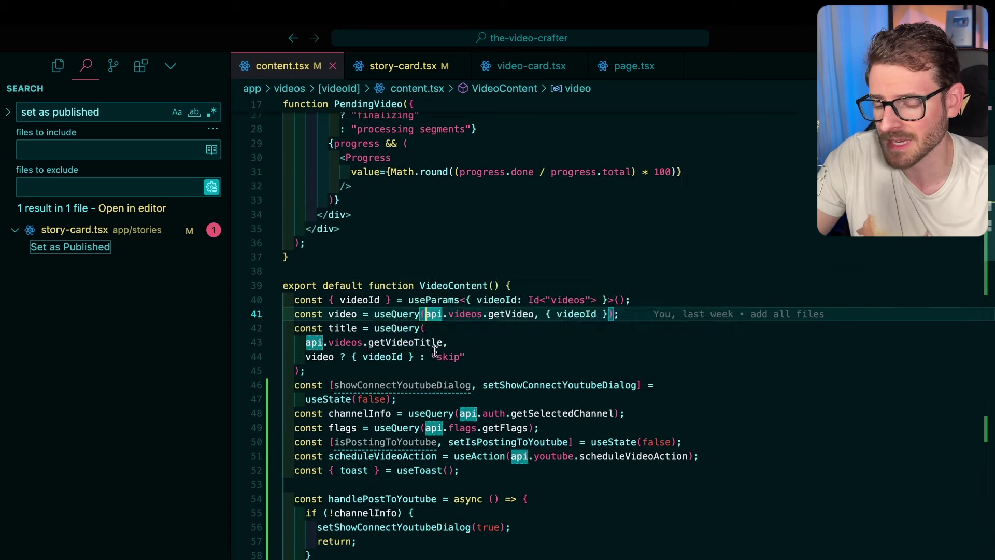
scroll(435, 352, down, 6)
scroll(440, 259, up, 2)
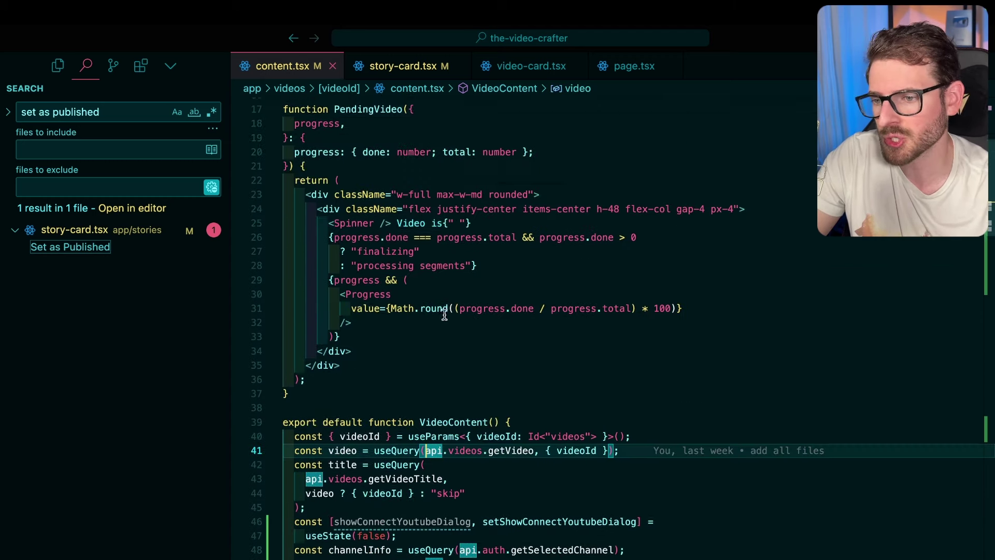
scroll(440, 171, up, 4)
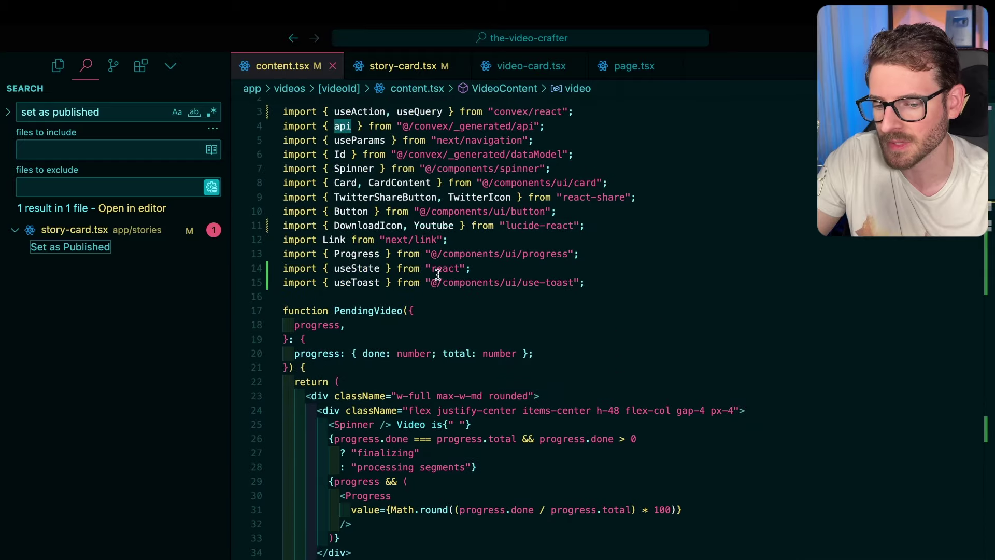
click(437, 311)
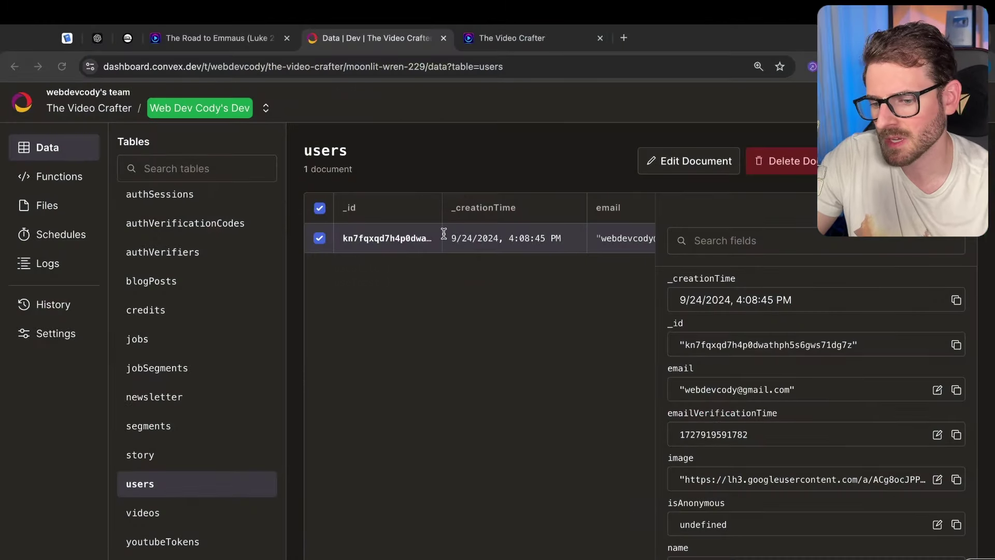
click(488, 38)
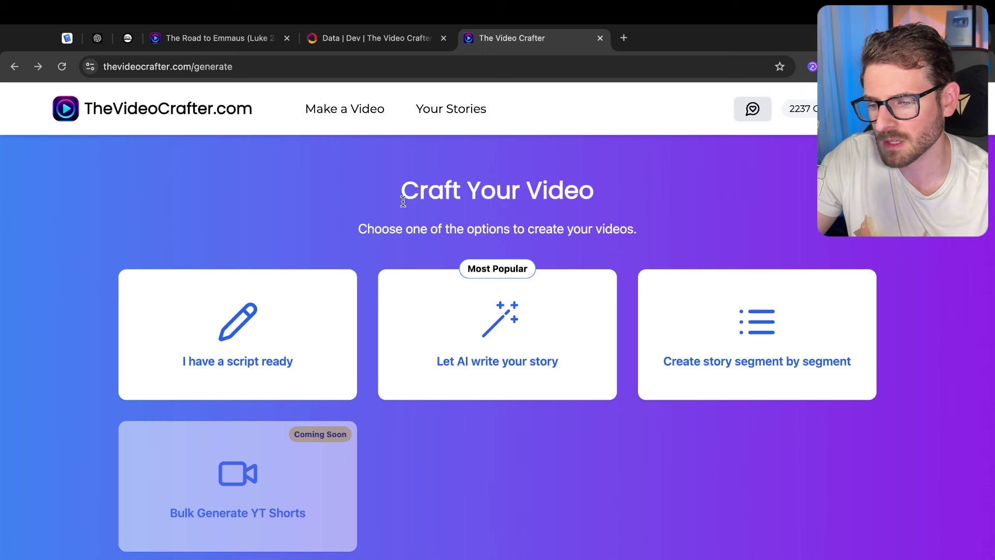